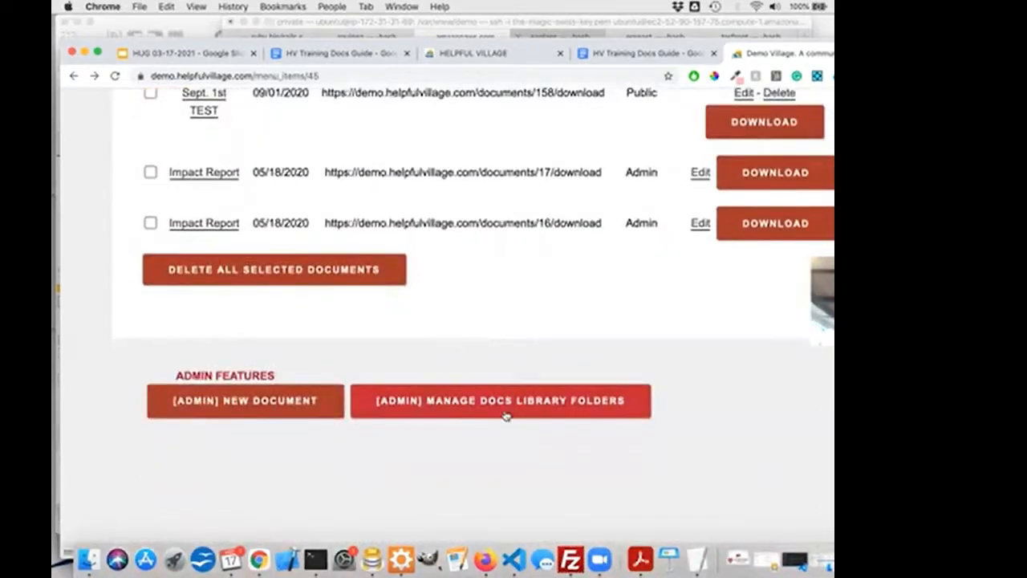
Open the management page for the documents library folders and look over the folder list and the Village Info menu
click(506, 415)
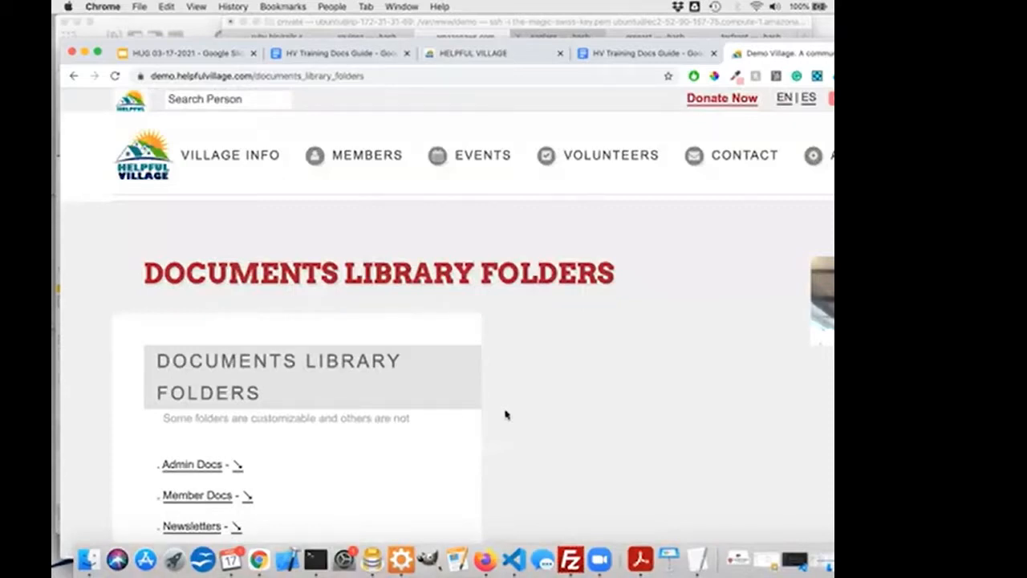
scroll(506, 414, down, 4)
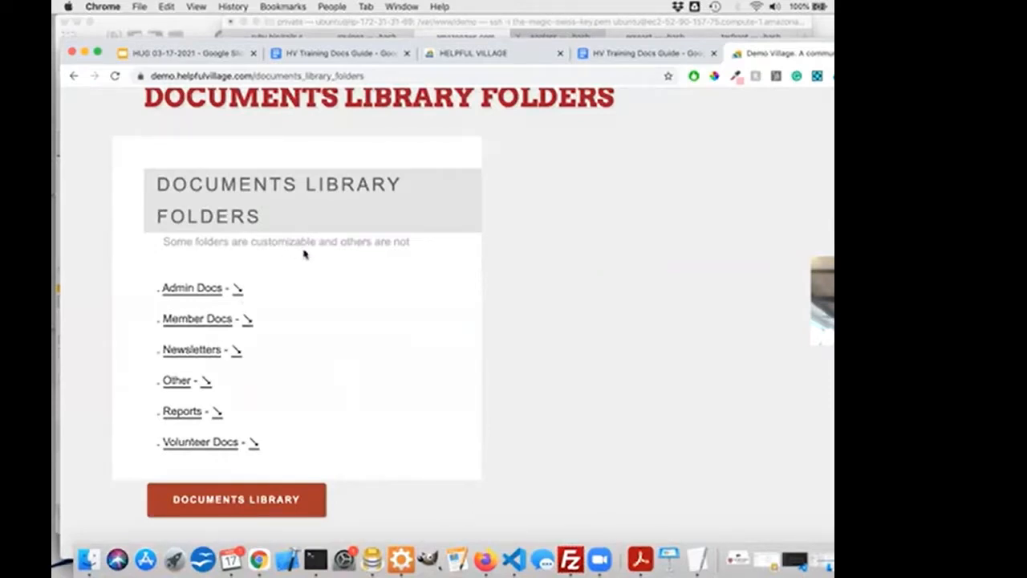
scroll(303, 253, up, 3)
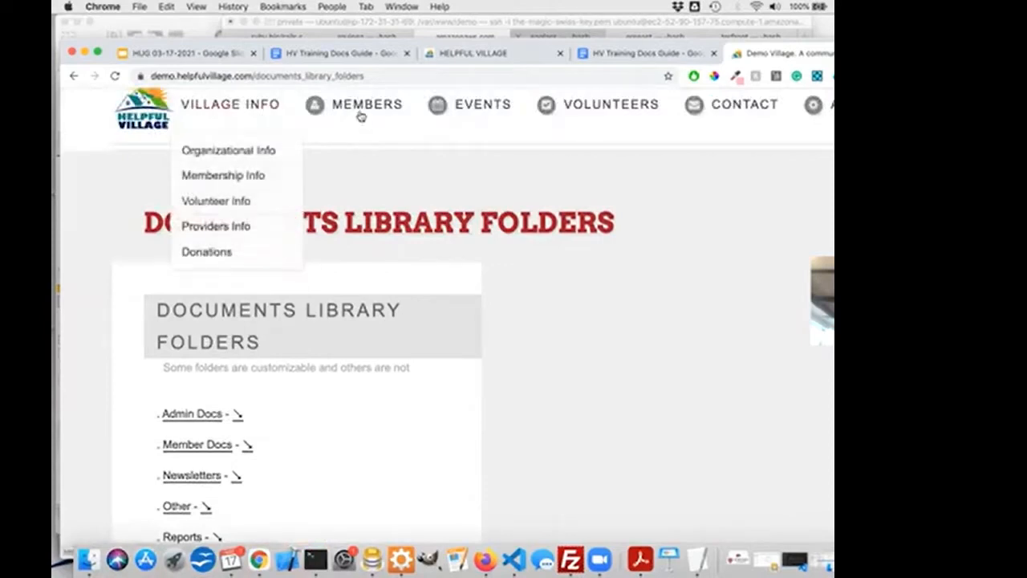
mouse_move(453, 113)
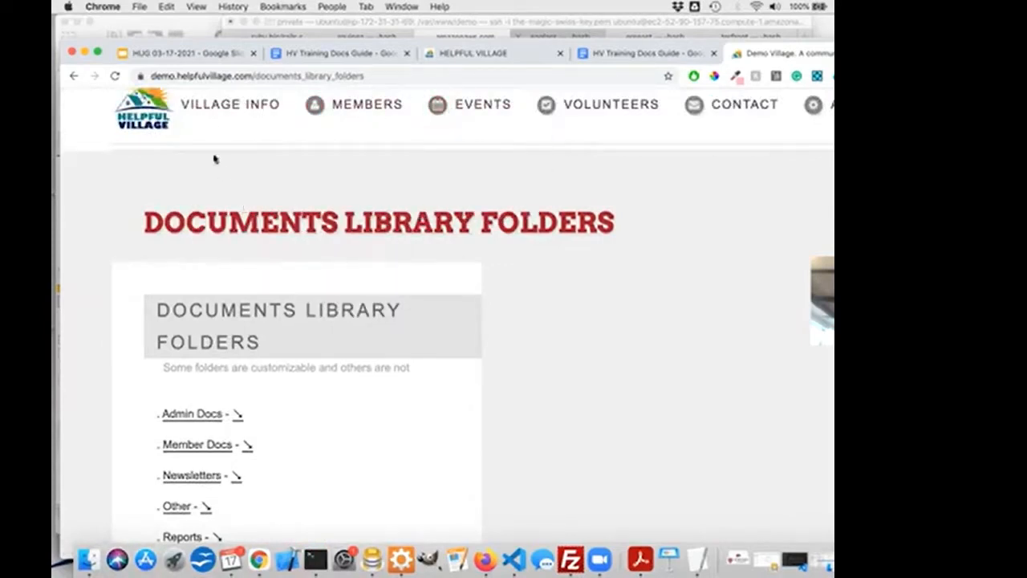
mouse_move(211, 97)
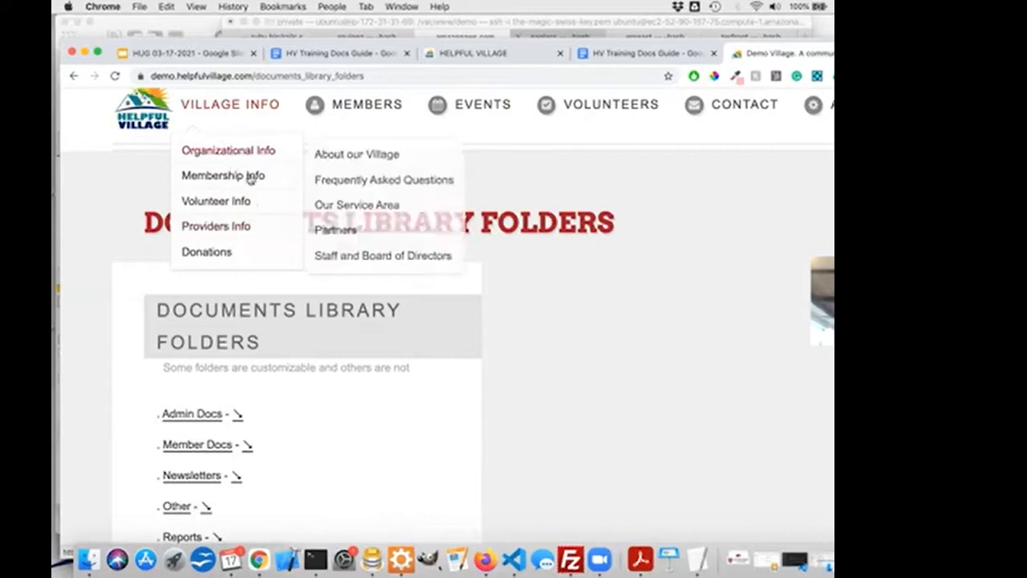
scroll(382, 294, down, 1)
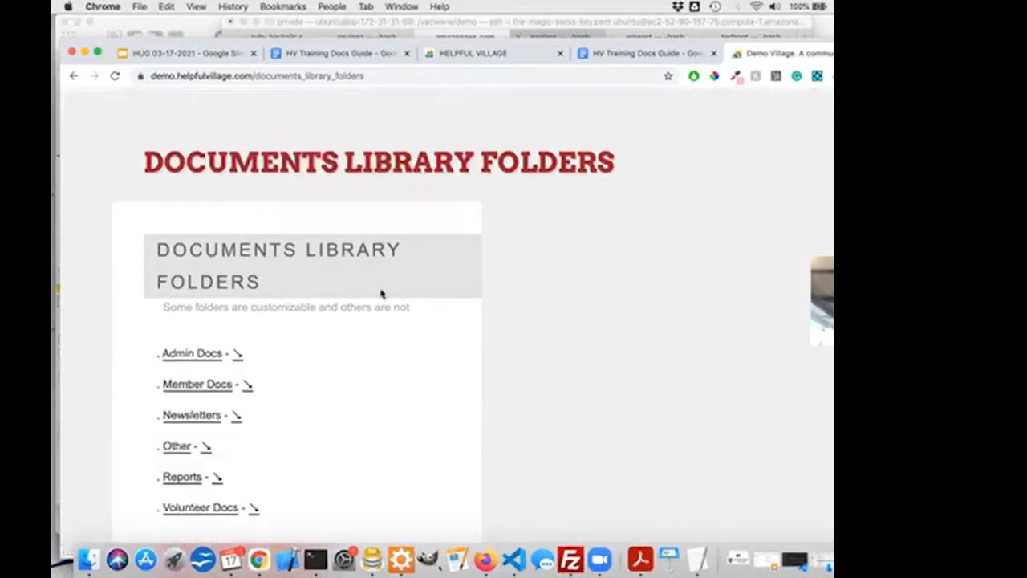
scroll(382, 294, down, 2)
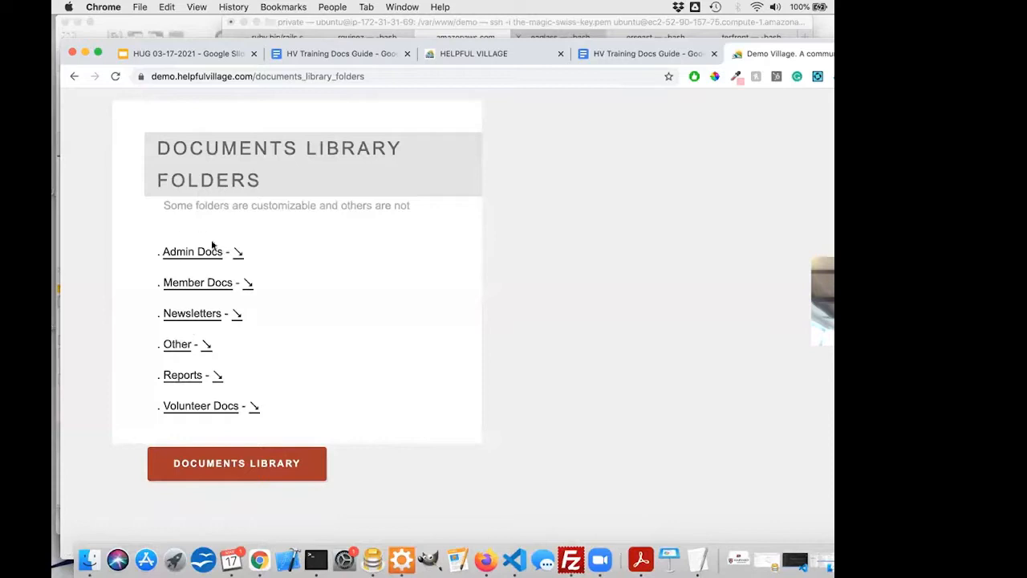
Start a new subfolder under Member Docs and name it "Application Forms" in English
click(248, 287)
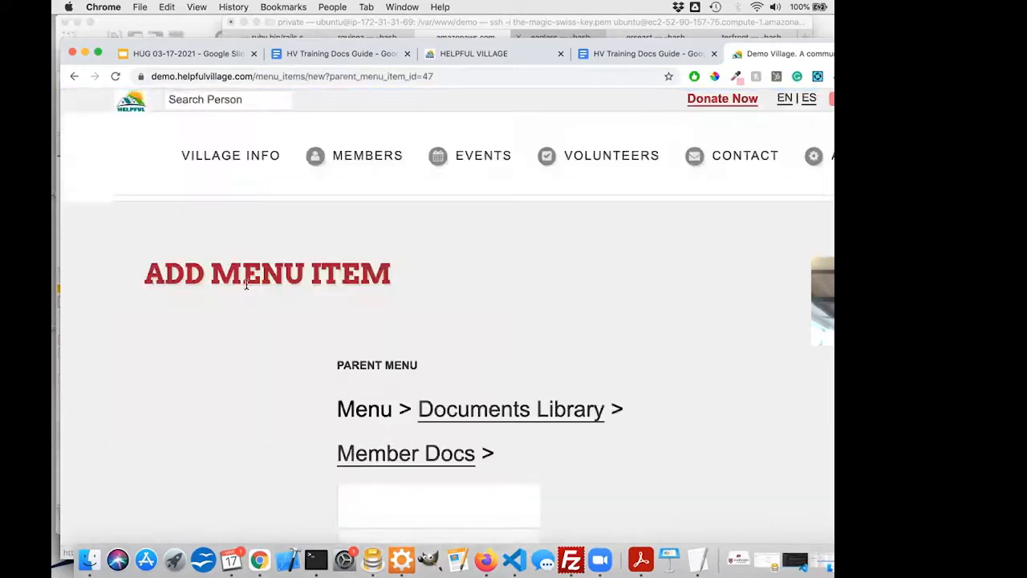
scroll(246, 282, down, 3)
click(406, 390)
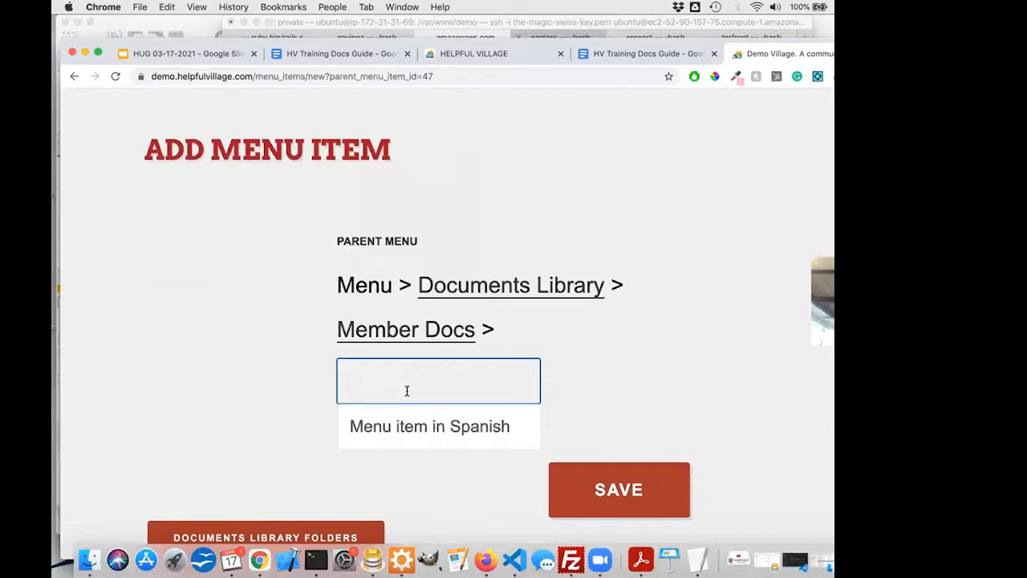
text(Application Forms)
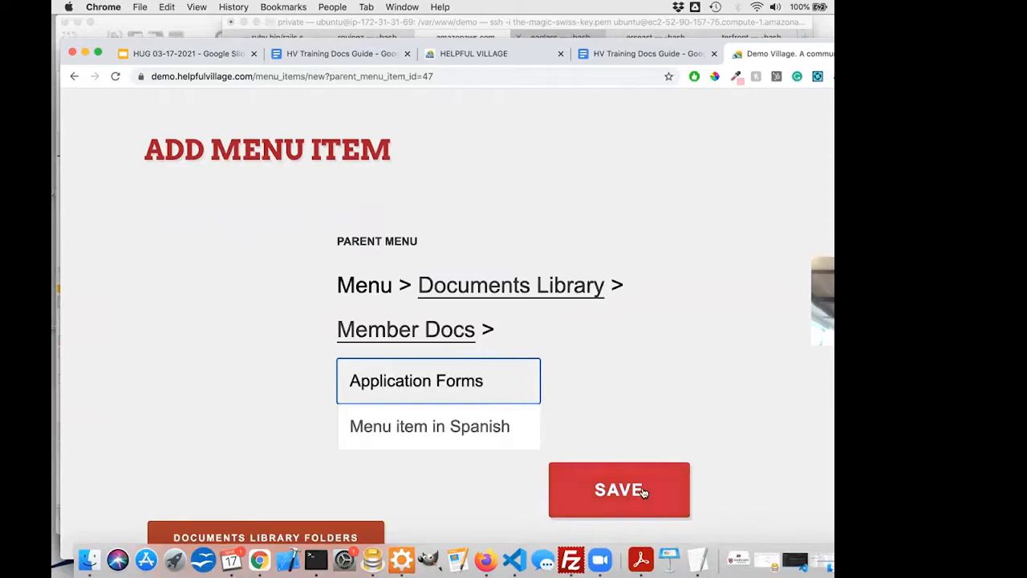
Give the new subfolder the Spanish name "Formularios de inscripción" and save it
click(487, 436)
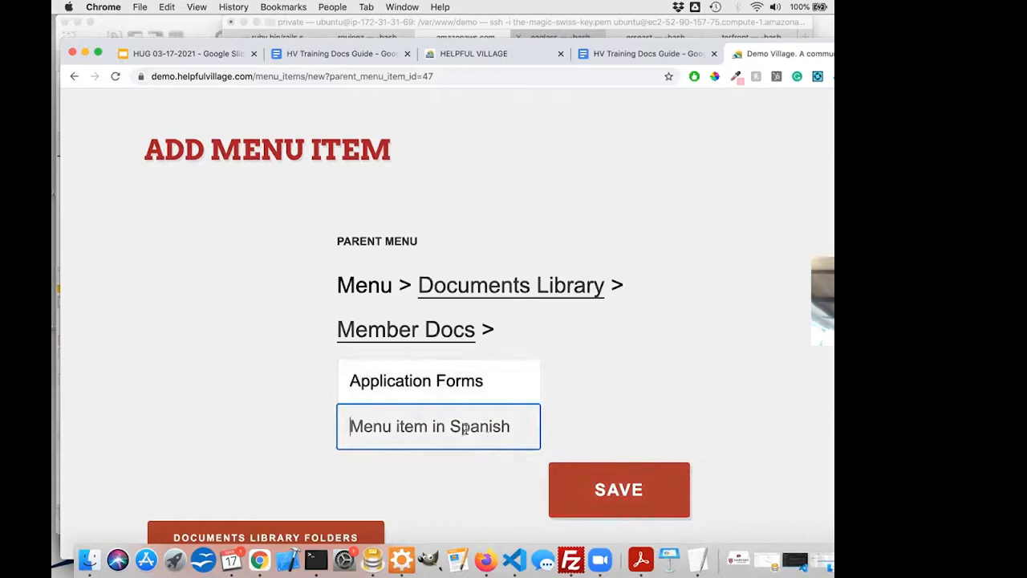
click(617, 392)
click(477, 419)
text(Fory)
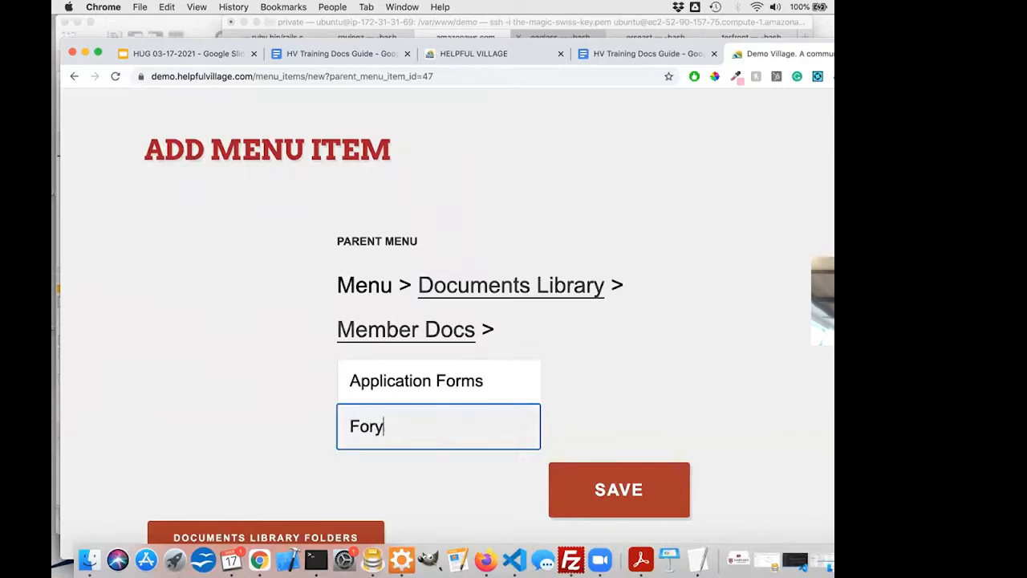
key(BackSpace)
key(BackSpace)
text(mularios)
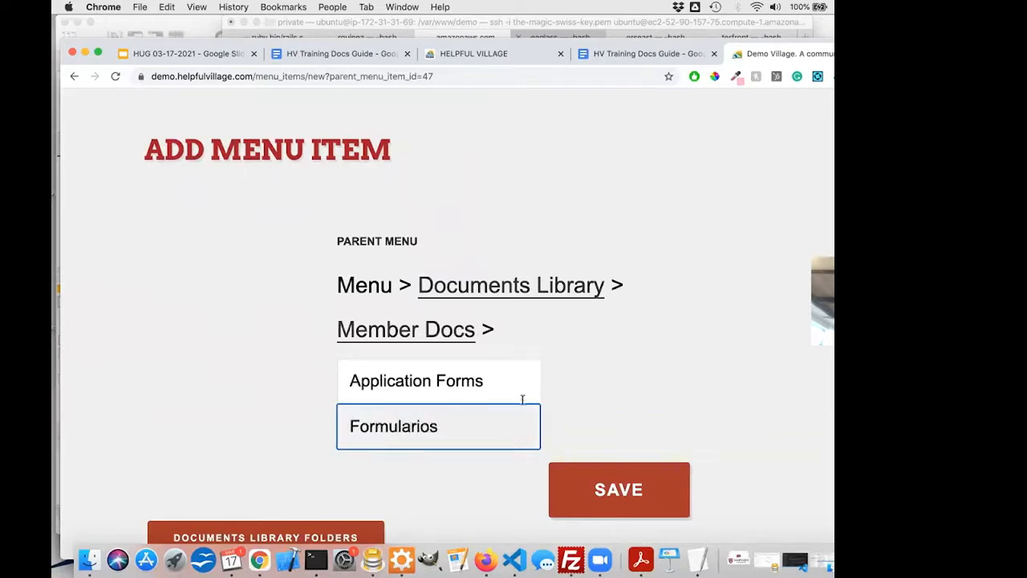
text( de inscr)
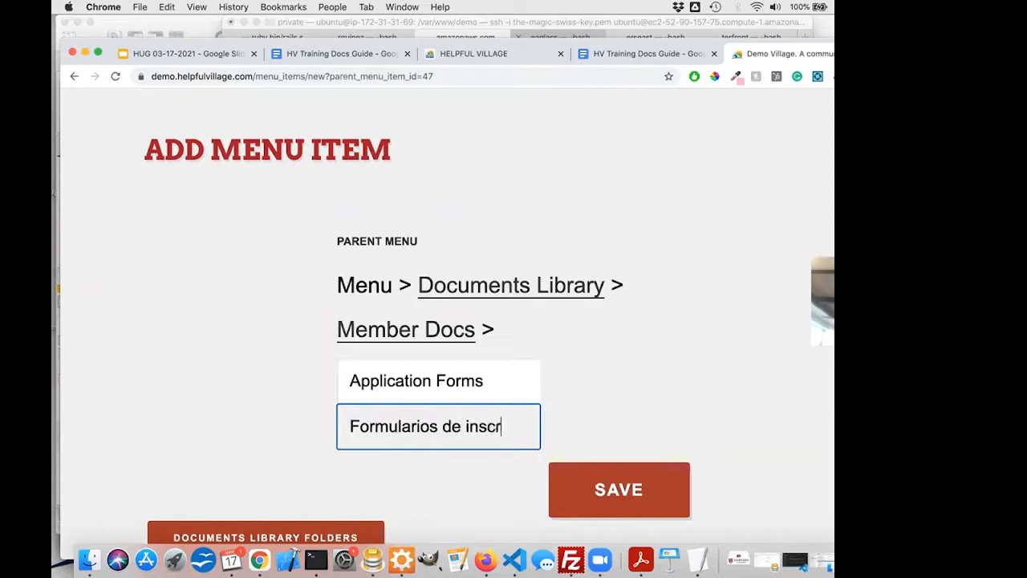
text(ipci)
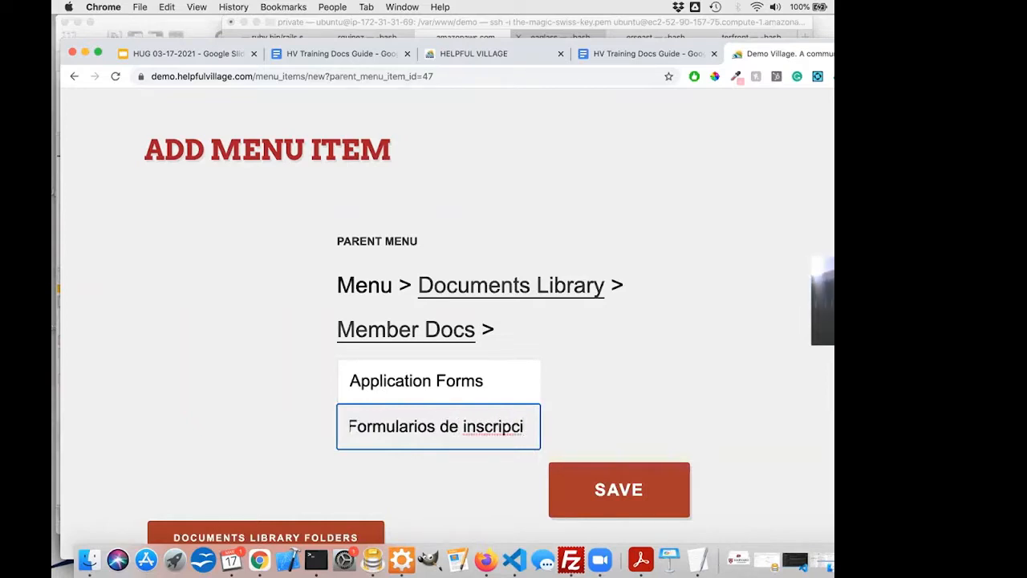
text(óm)
key(BackSpace)
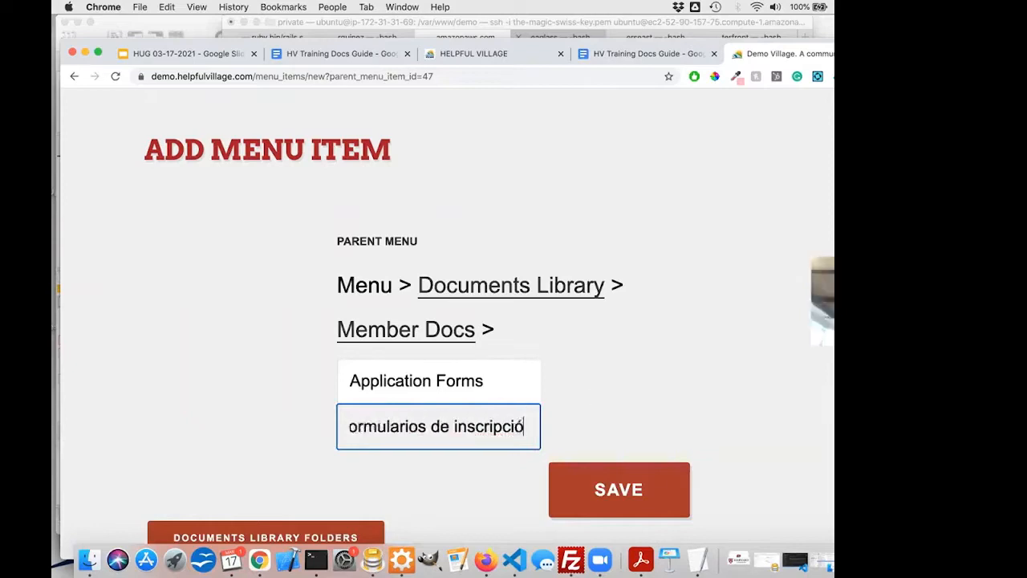
text(n)
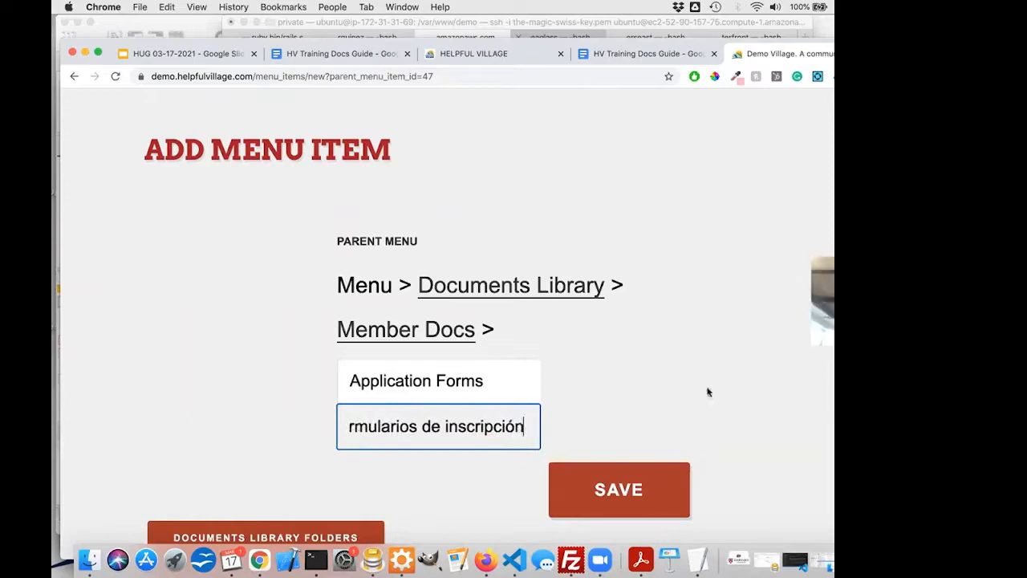
click(637, 489)
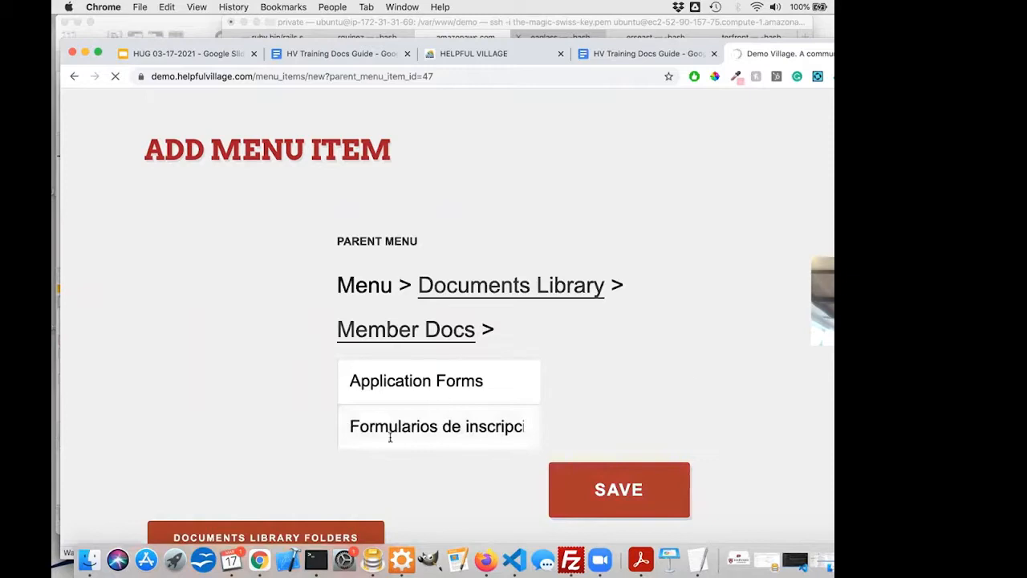
Open the Application Forms subfolder under Member Docs for editing
scroll(445, 447, down, 1)
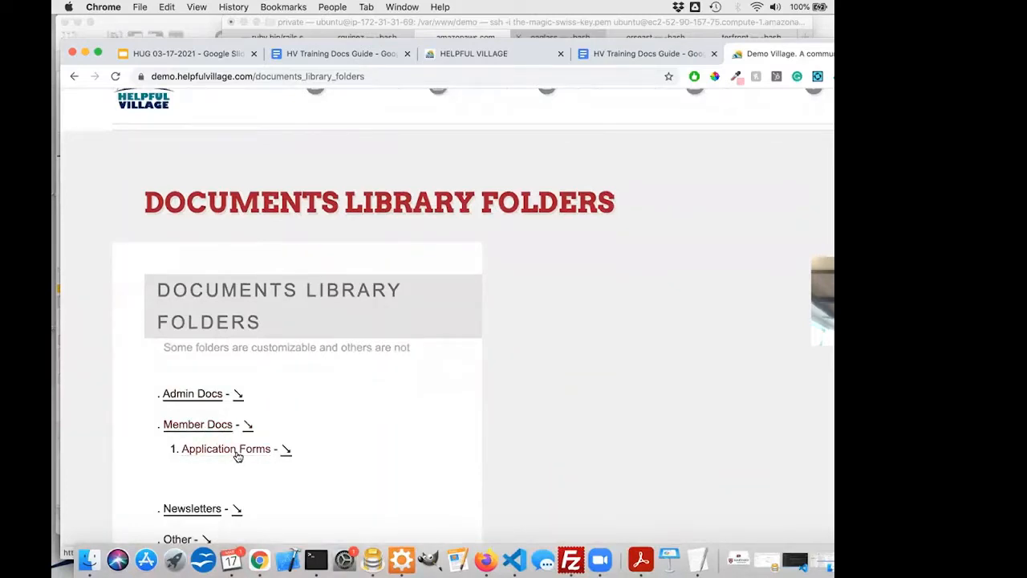
scroll(237, 457, down, 3)
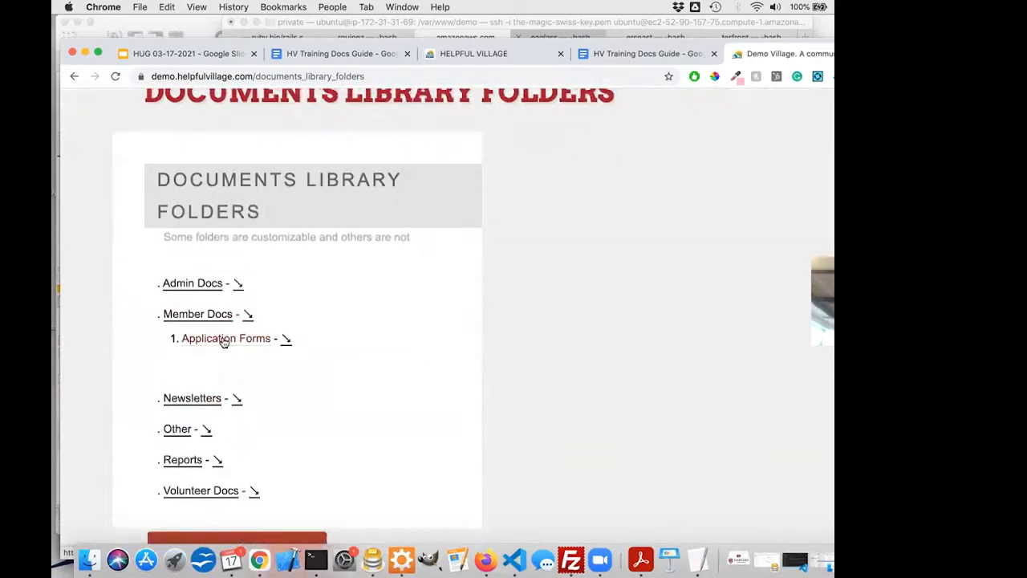
click(224, 340)
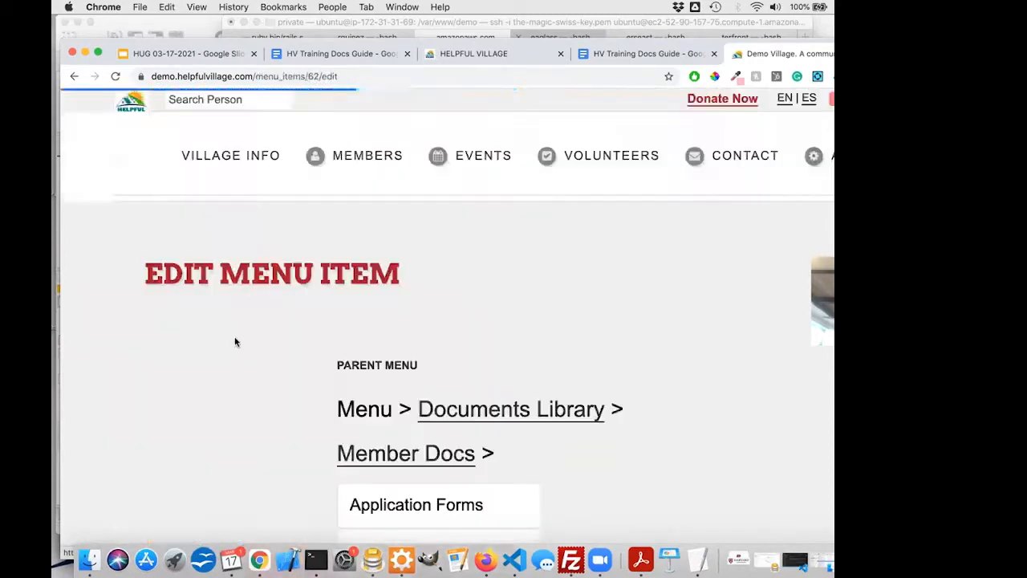
scroll(355, 313, down, 3)
scroll(400, 233, down, 2)
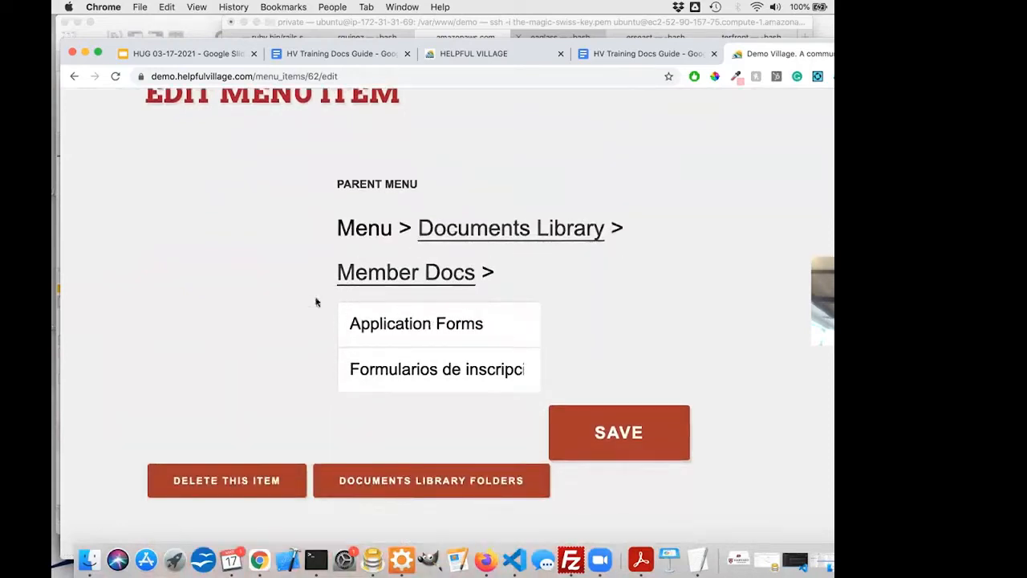
Try to resave the subfolder with the English name "Application Forms", and go back to its edit form
click(363, 324)
key(Right)
key(Right)
key(Right)
key(Right)
key(Right)
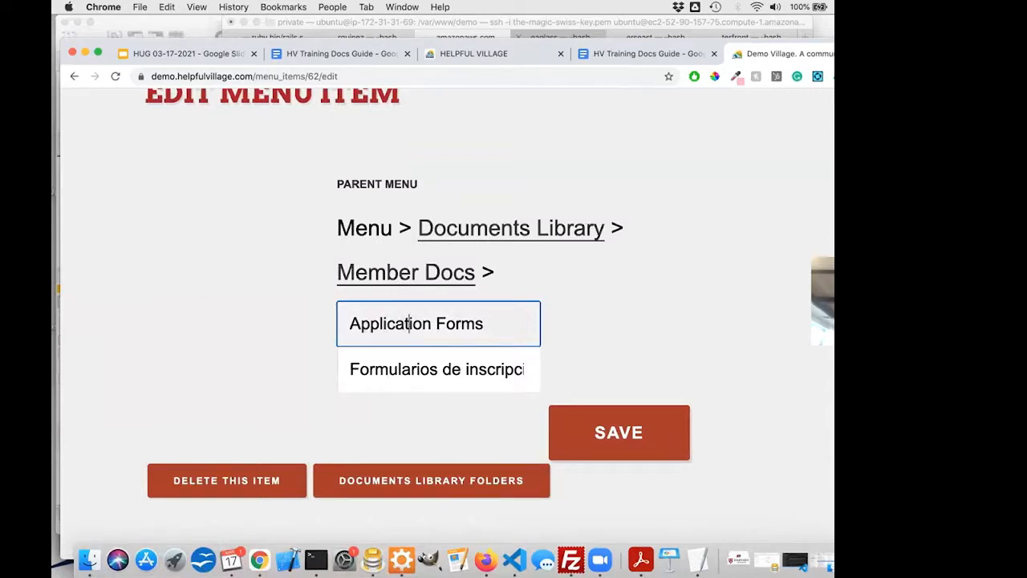
key(Right)
text(n)
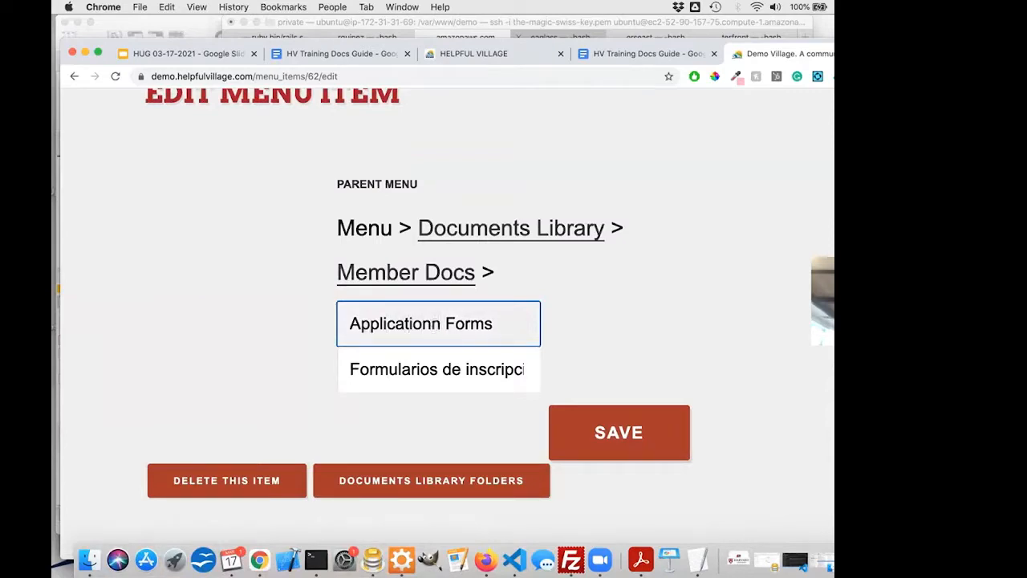
key(BackSpace)
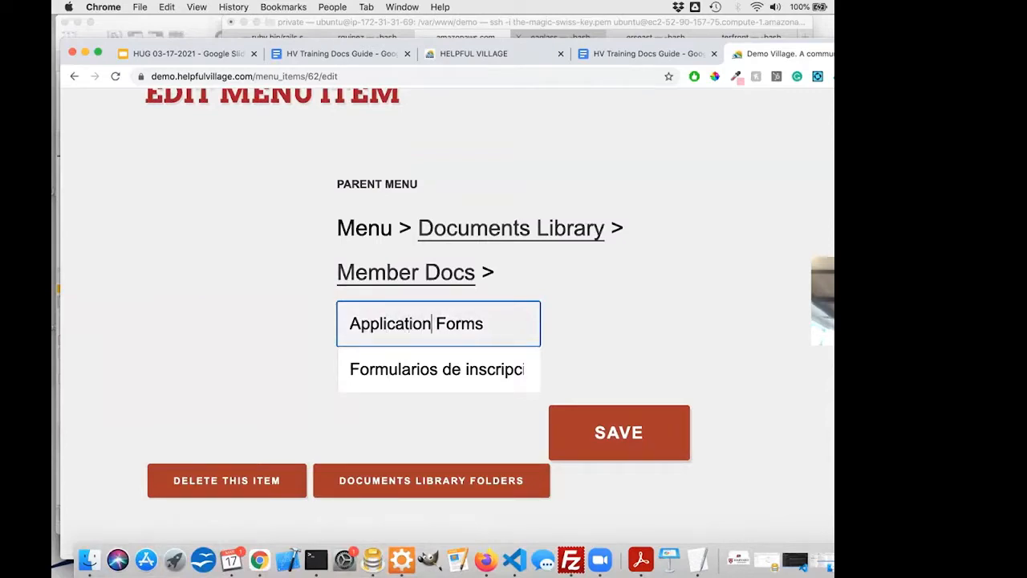
click(636, 437)
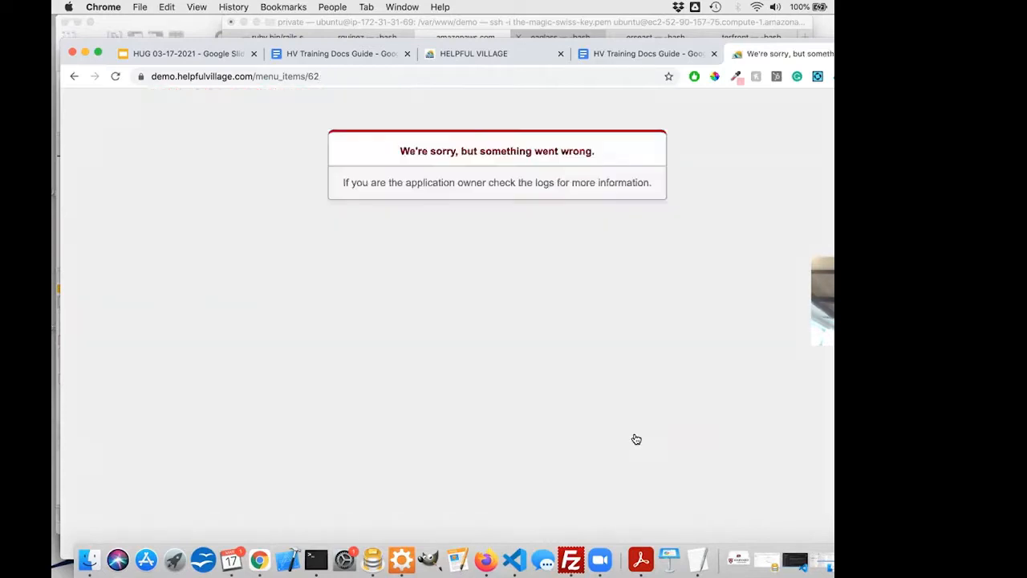
click(73, 77)
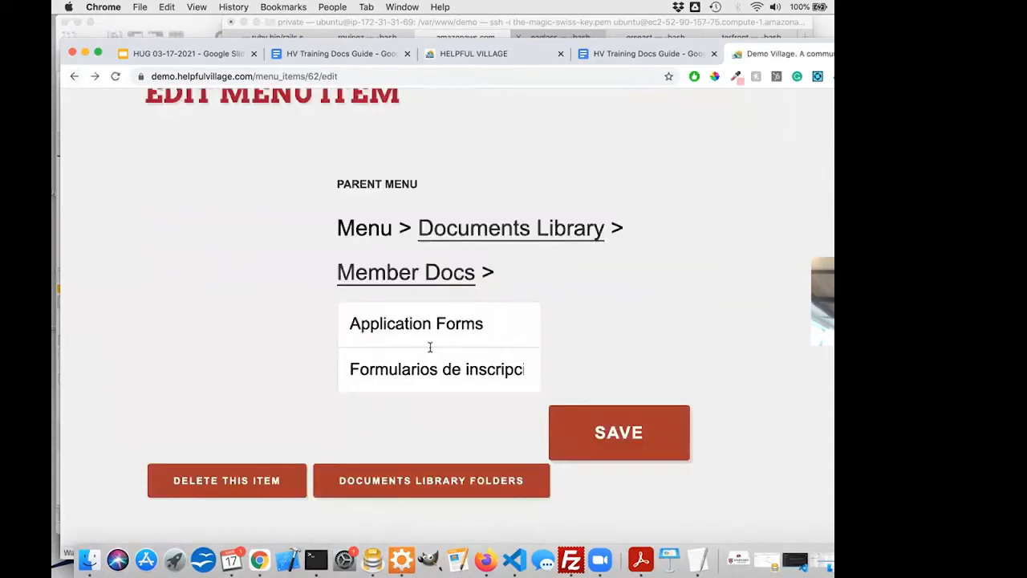
Look over the subfolder's parent path and delete option, and return to the documents library folders list
scroll(506, 404, down, 2)
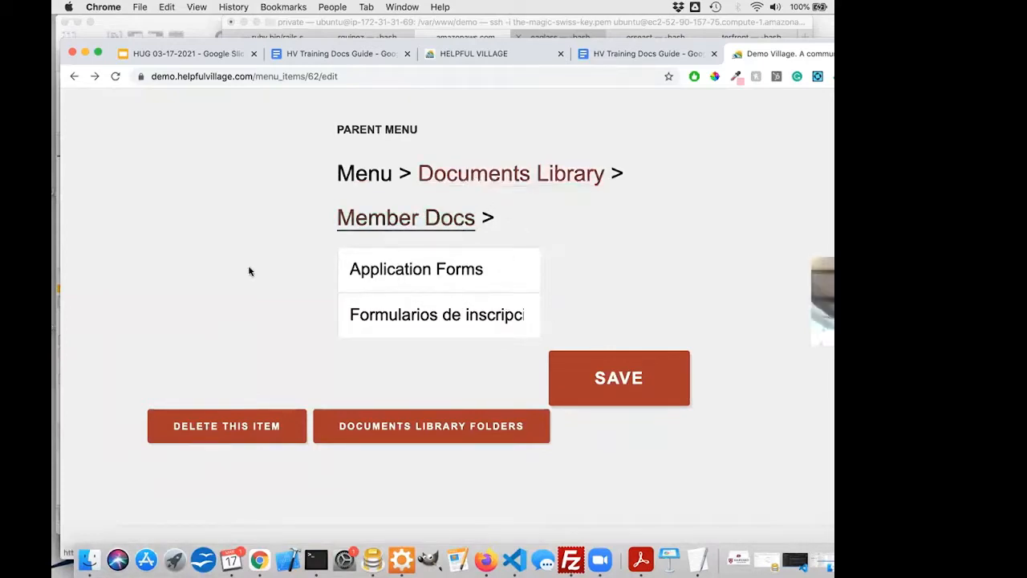
scroll(249, 271, down, 1)
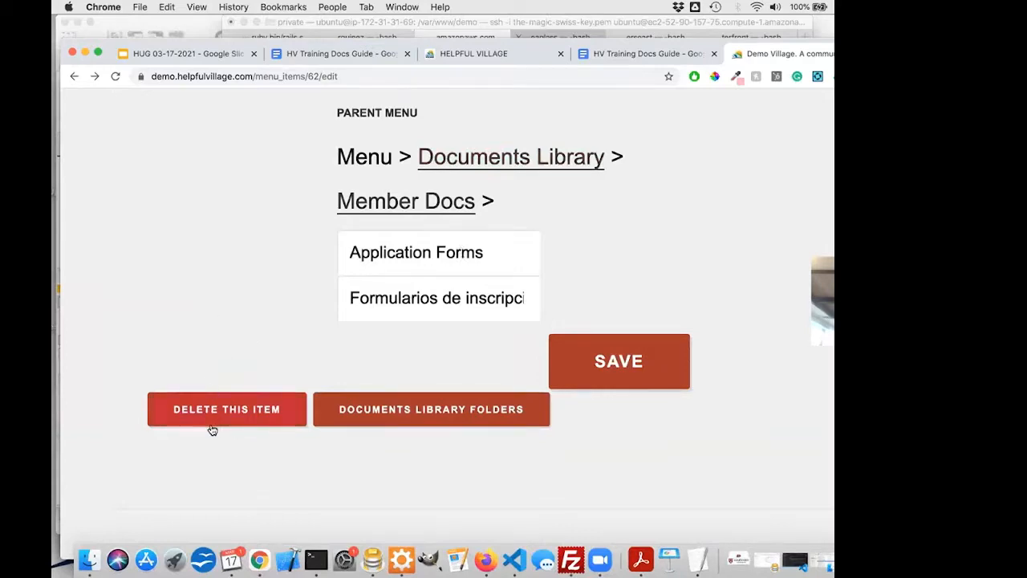
click(404, 419)
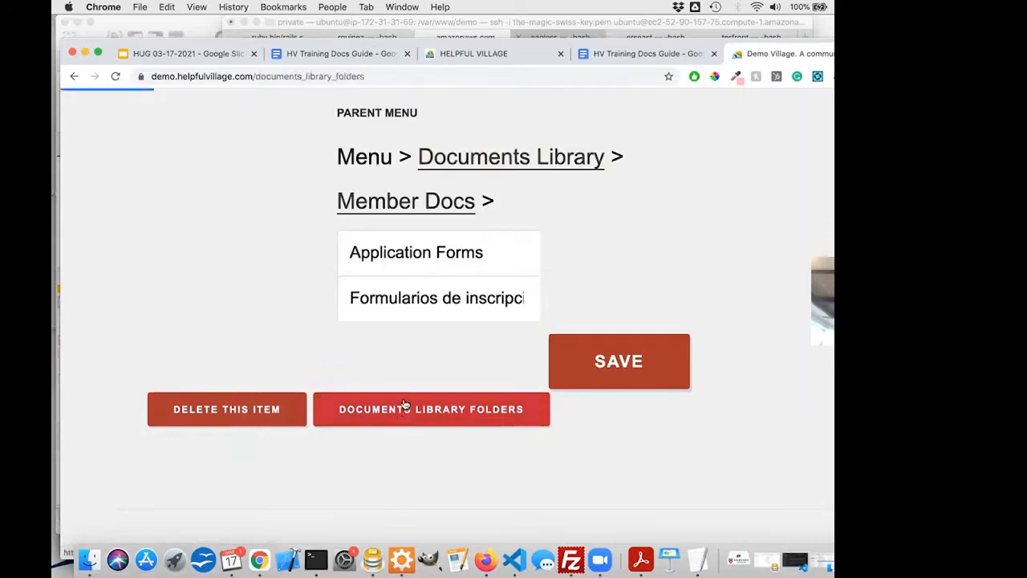
Review the Application Forms entry in the folder list and open the Documents Library
scroll(348, 228, down, 5)
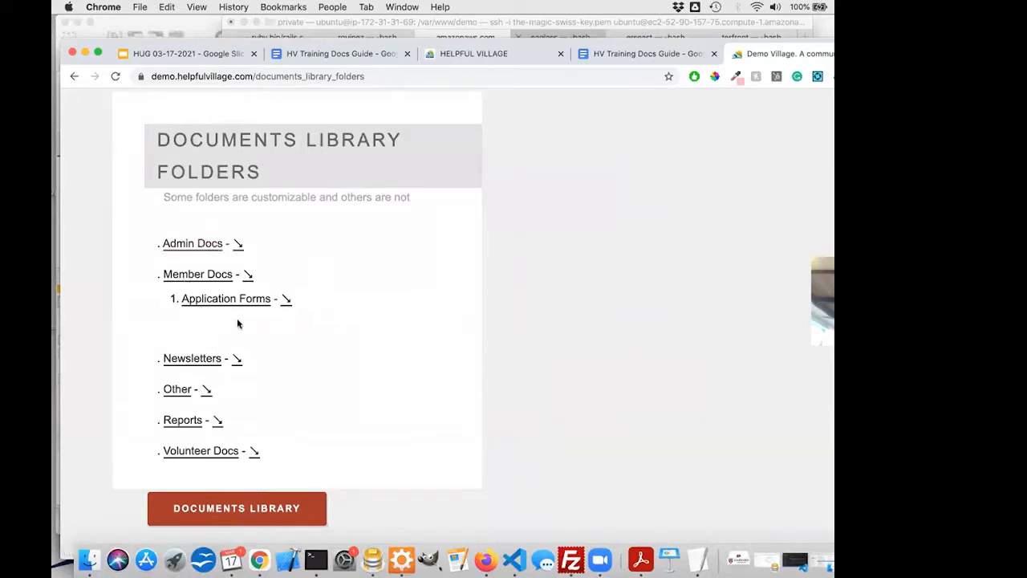
scroll(237, 324, up, 1)
scroll(237, 324, up, 5)
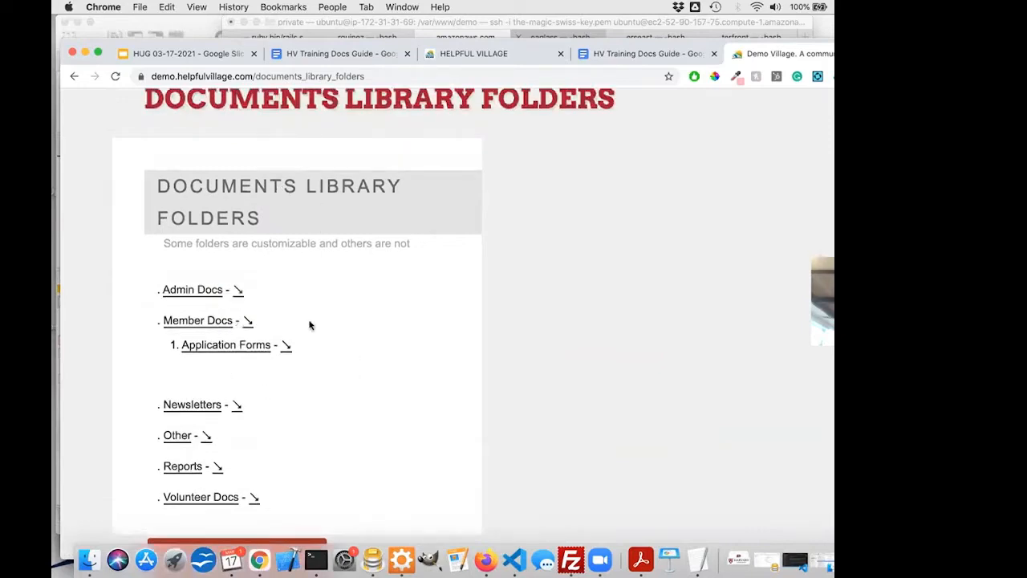
scroll(289, 318, down, 1)
scroll(288, 318, down, 3)
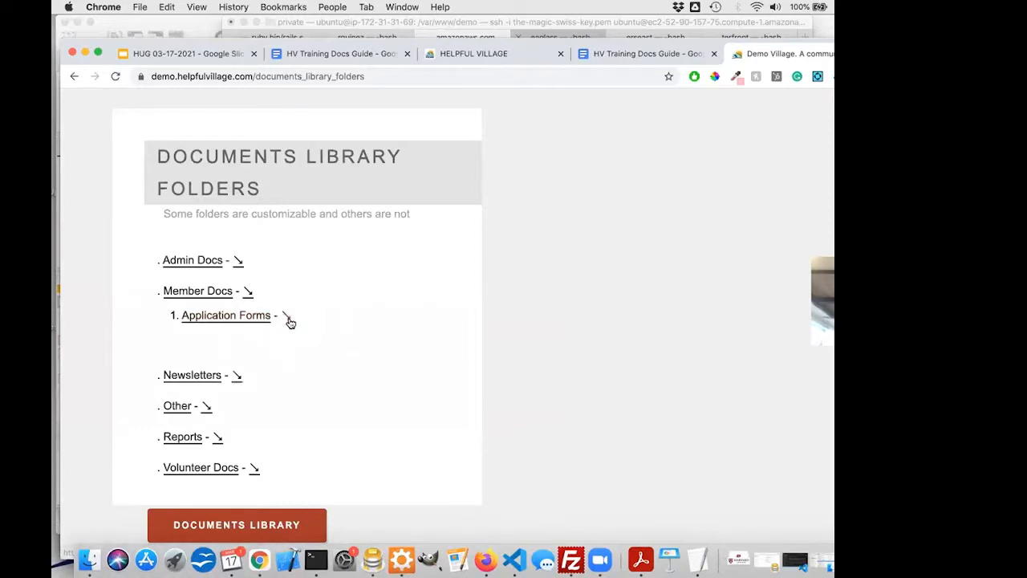
scroll(239, 358, down, 1)
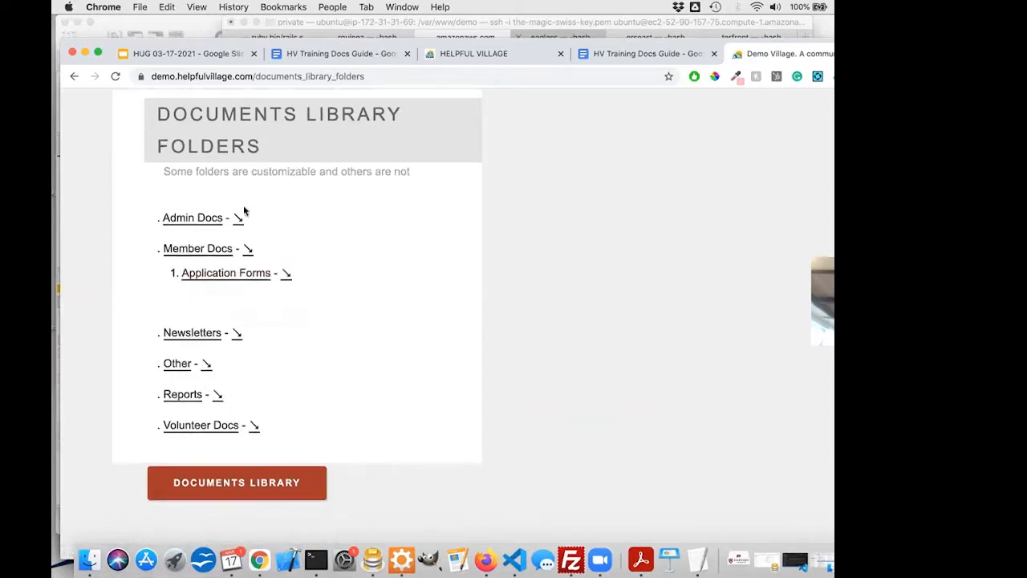
click(266, 484)
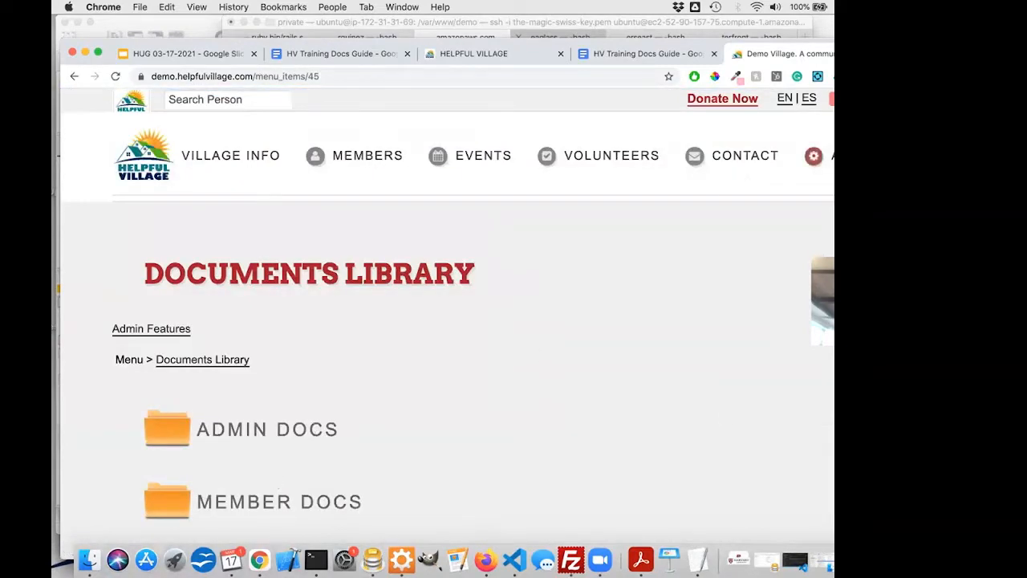
Look over the Documents Library folders and open the Member Docs folder
click(818, 156)
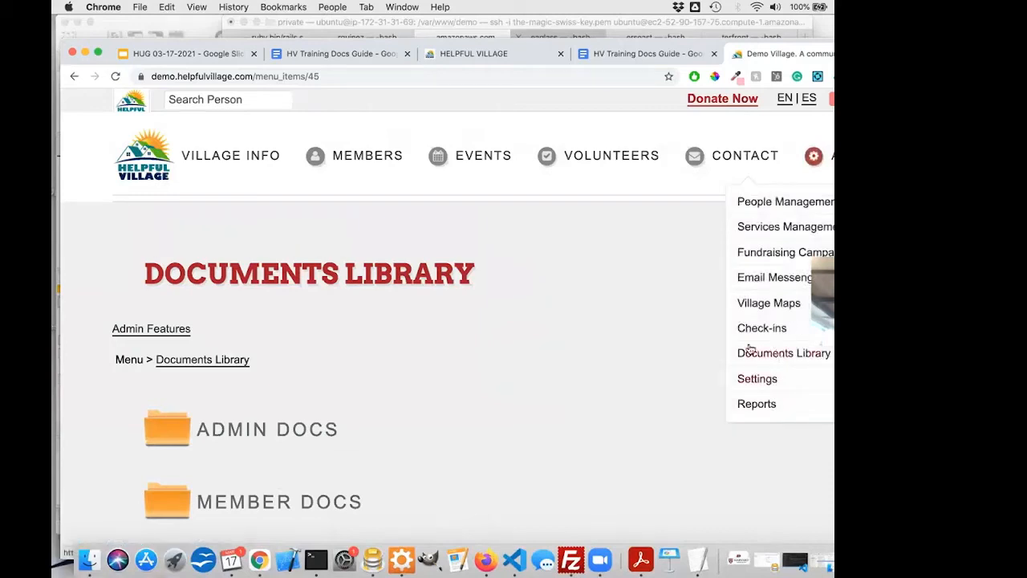
scroll(532, 271, down, 2)
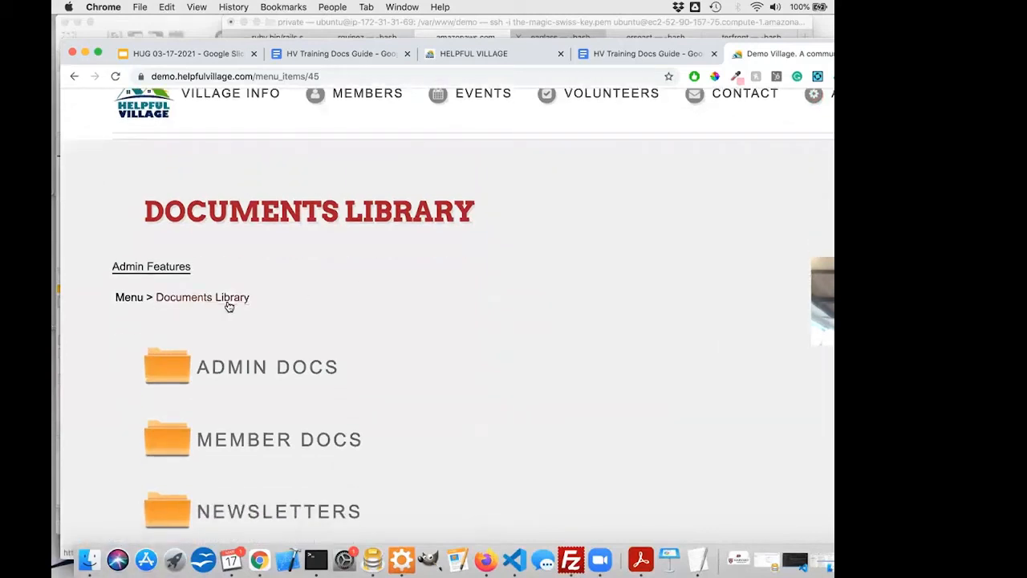
scroll(229, 303, down, 5)
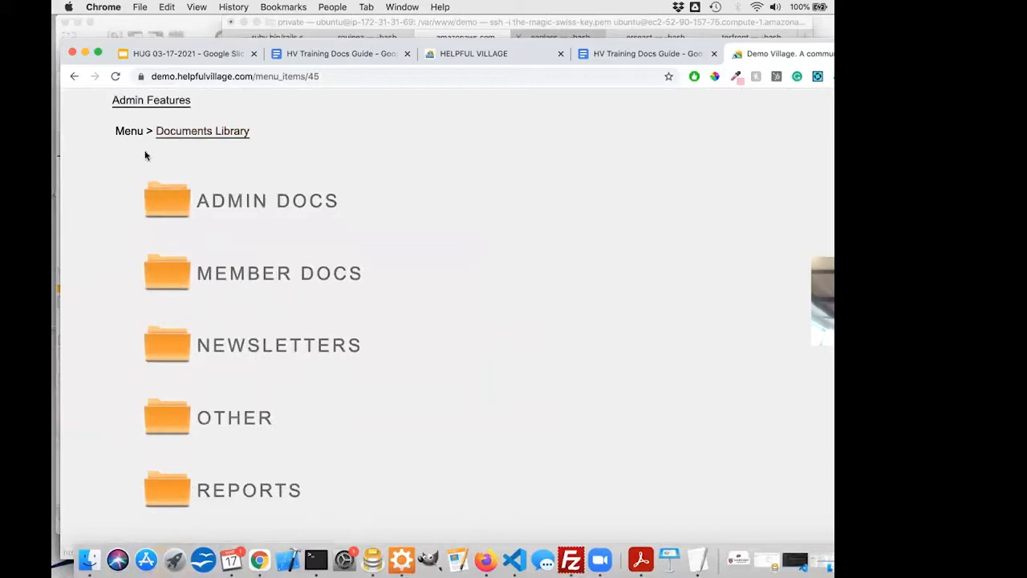
scroll(146, 158, down, 1)
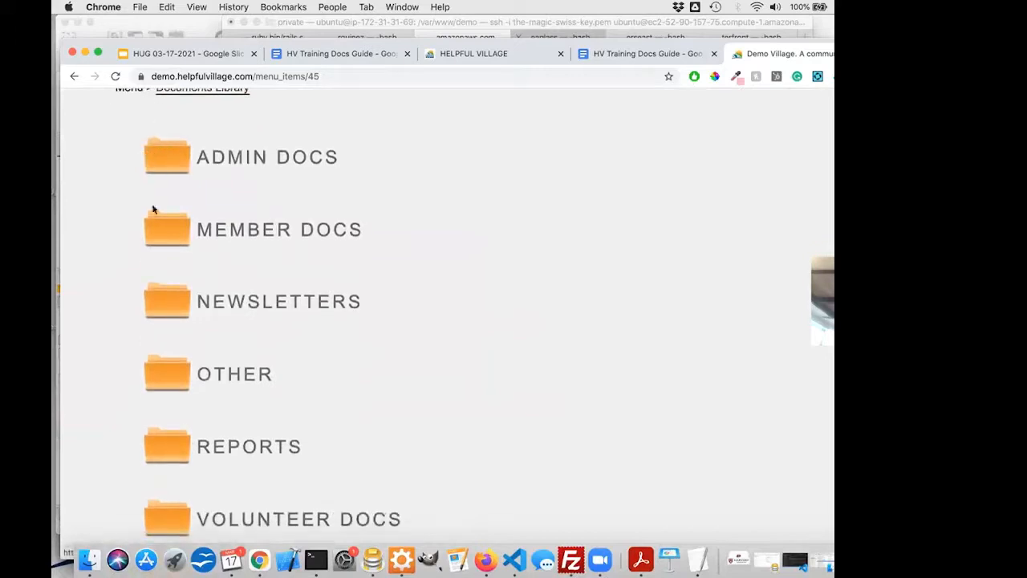
scroll(155, 371, down, 2)
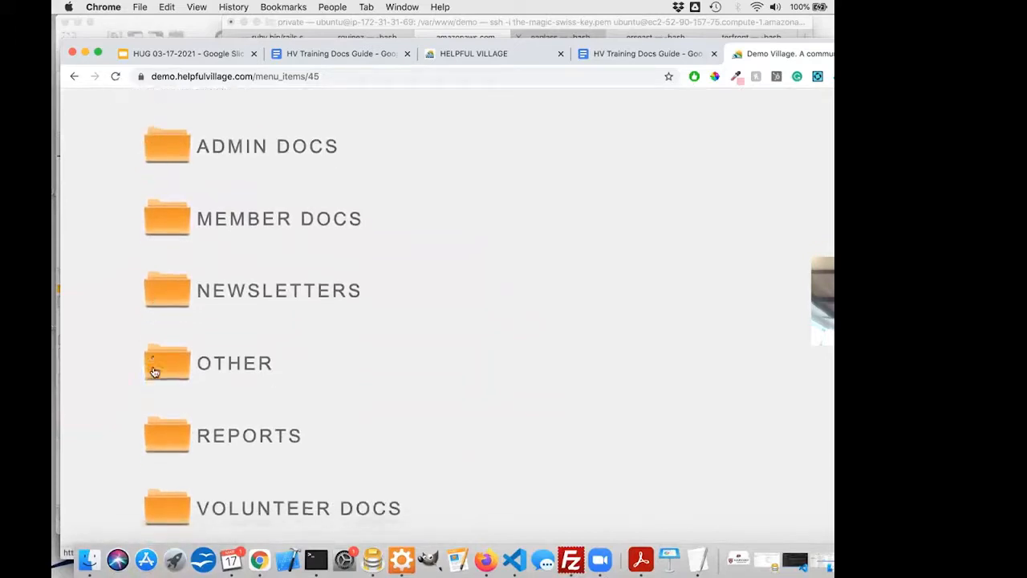
scroll(179, 307, up, 3)
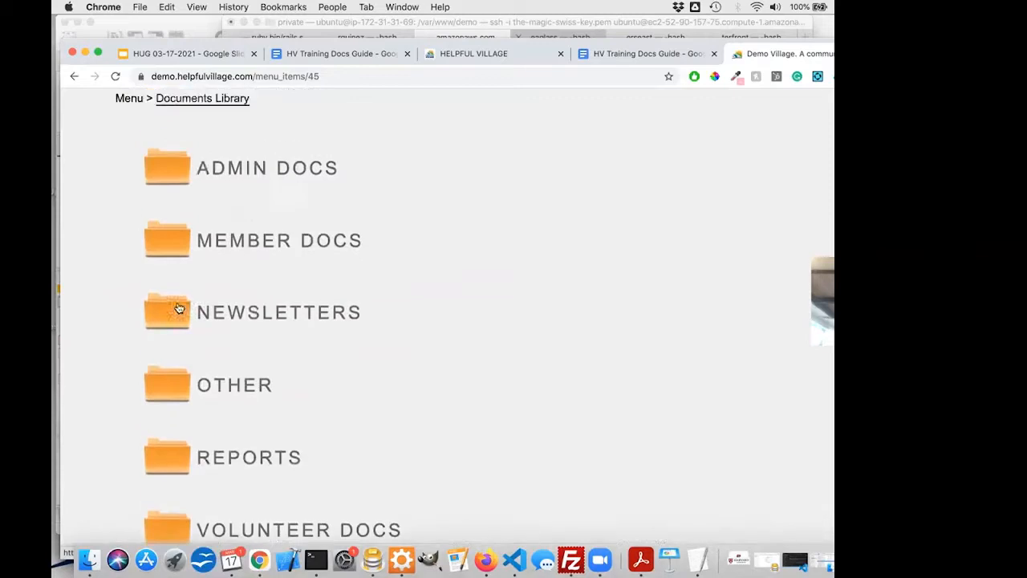
click(238, 243)
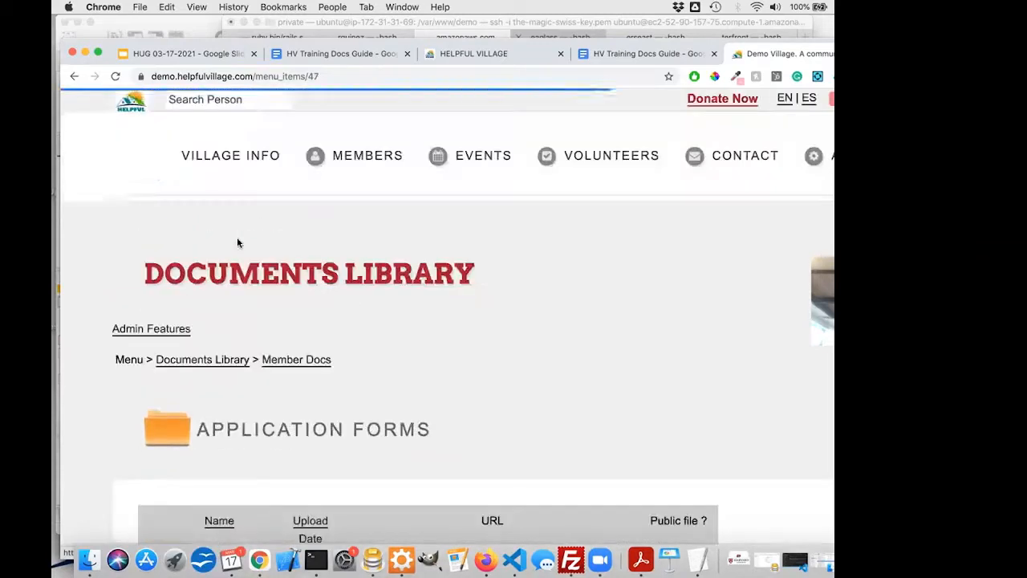
Open the Application Forms subfolder in Member Docs and start a new document in it
scroll(237, 242, down, 1)
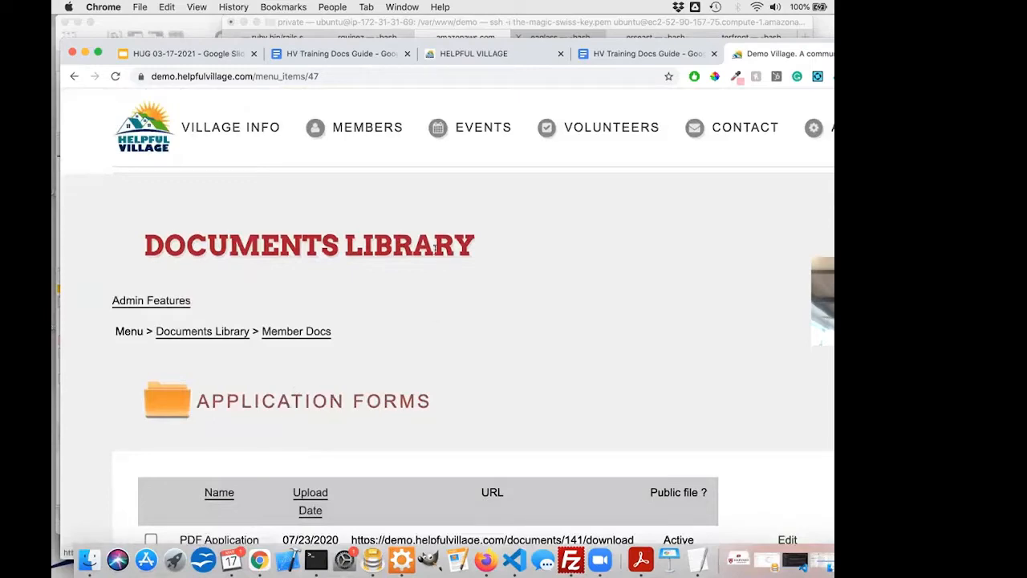
scroll(435, 248, down, 3)
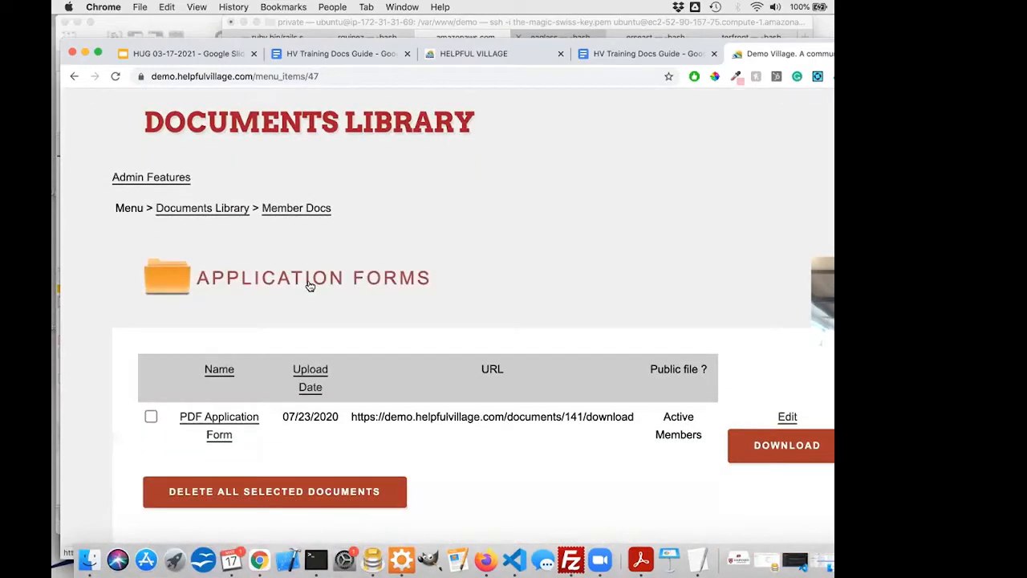
click(309, 286)
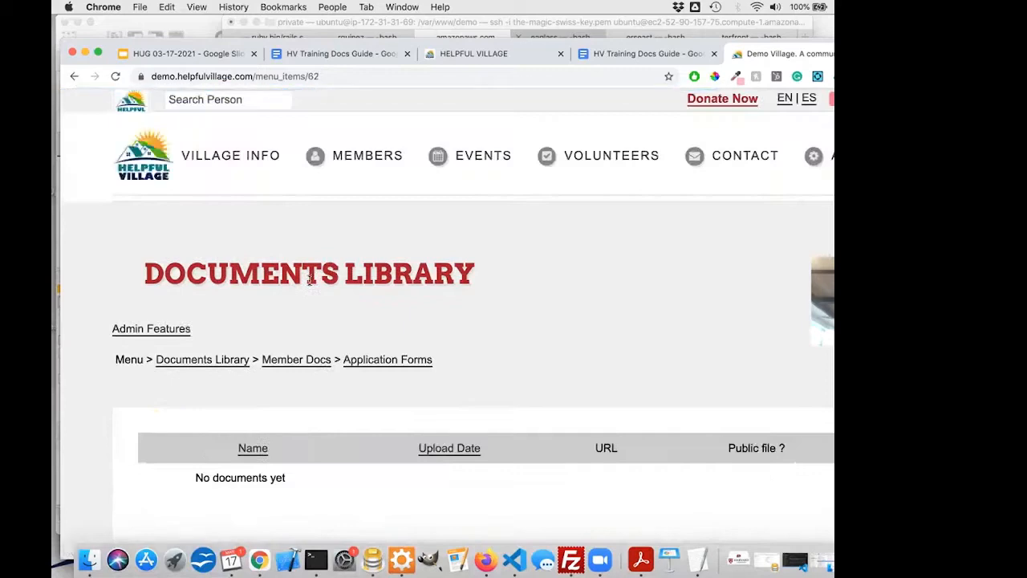
scroll(310, 279, down, 3)
click(257, 472)
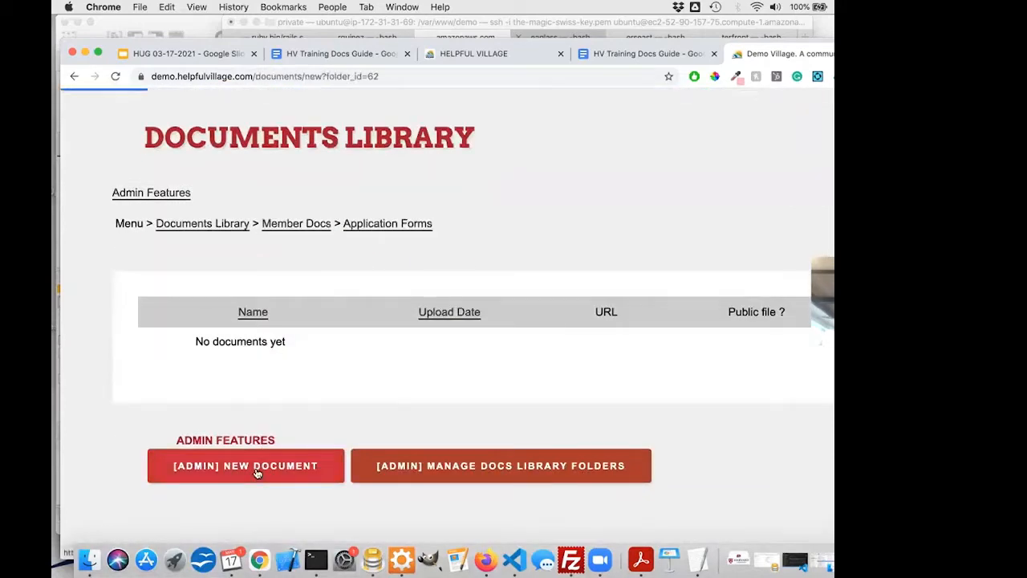
Name the new document "Memb App form for" followed by the member's first name
scroll(270, 246, down, 3)
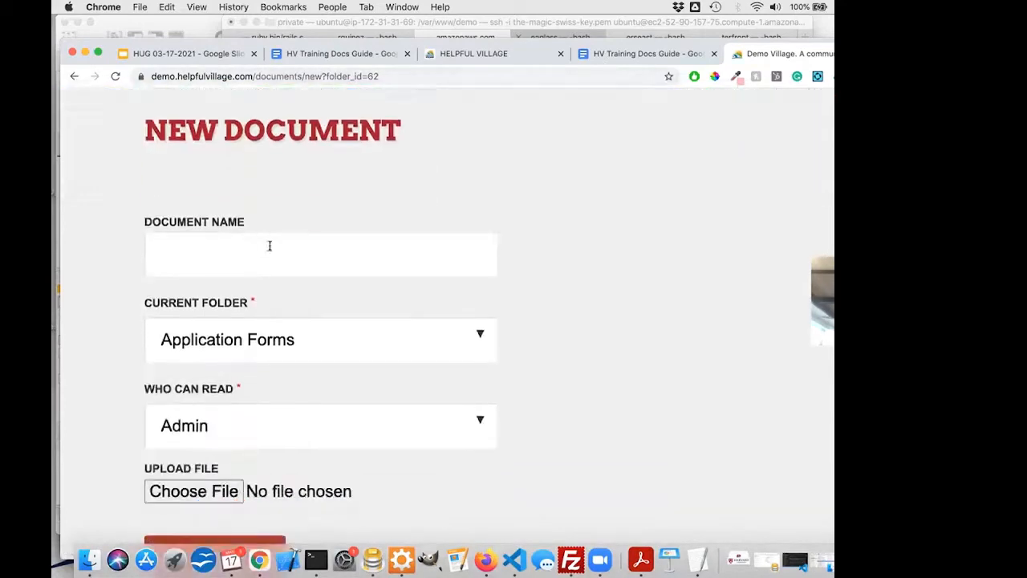
click(269, 245)
text(App for)
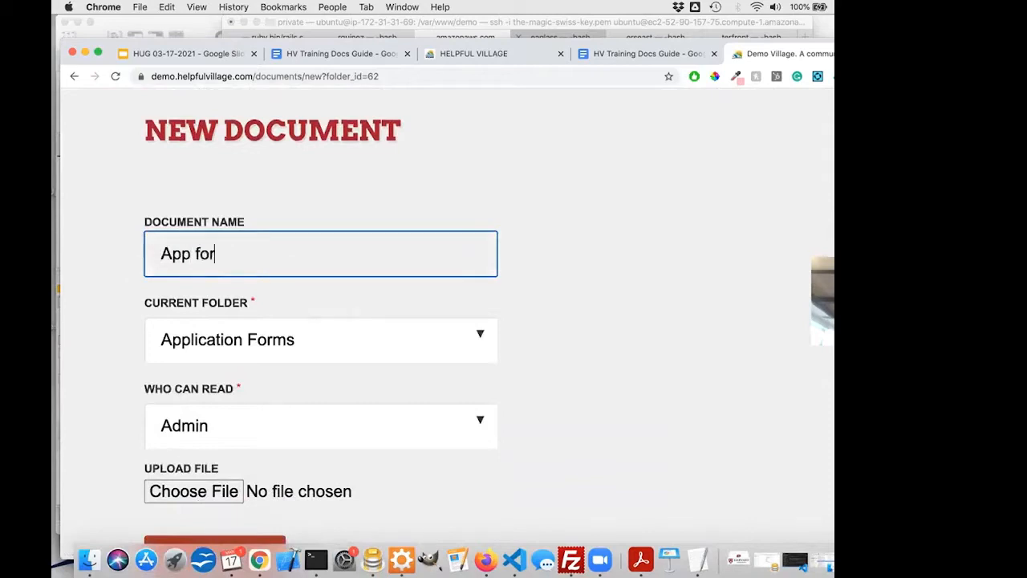
text(m)
click(161, 254)
text(Memb App )
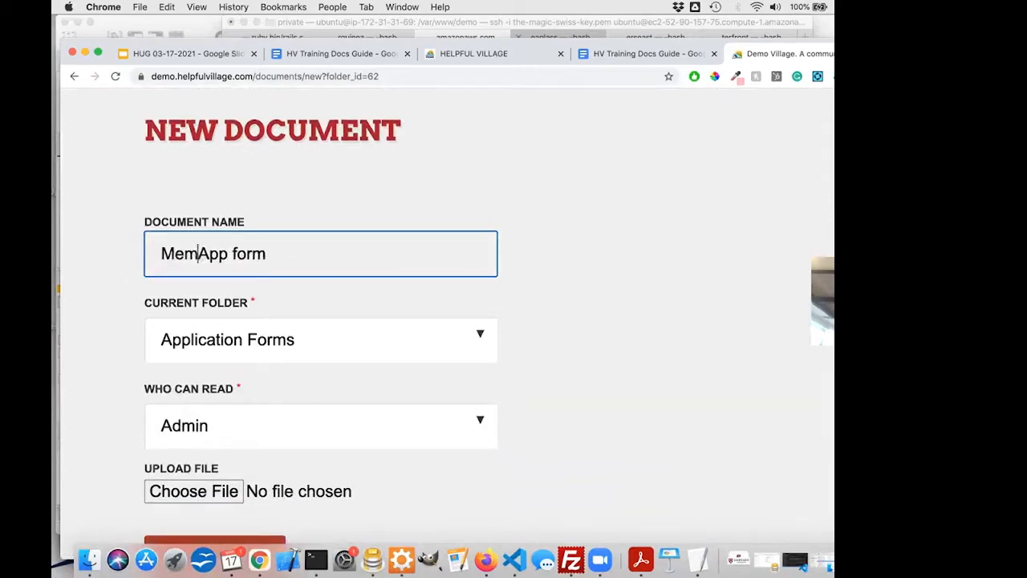
text(form for )
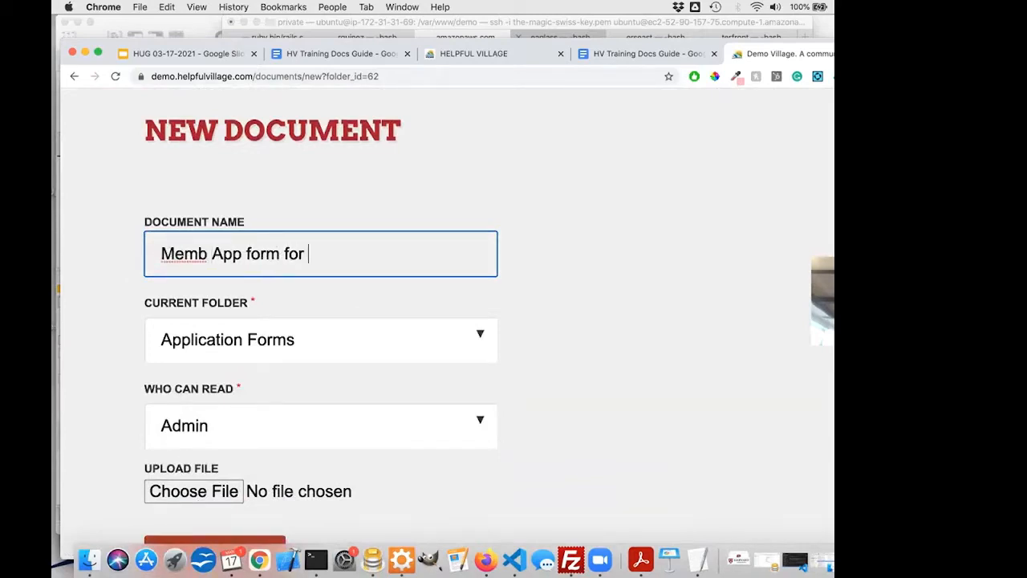
text(Cristina)
click(675, 335)
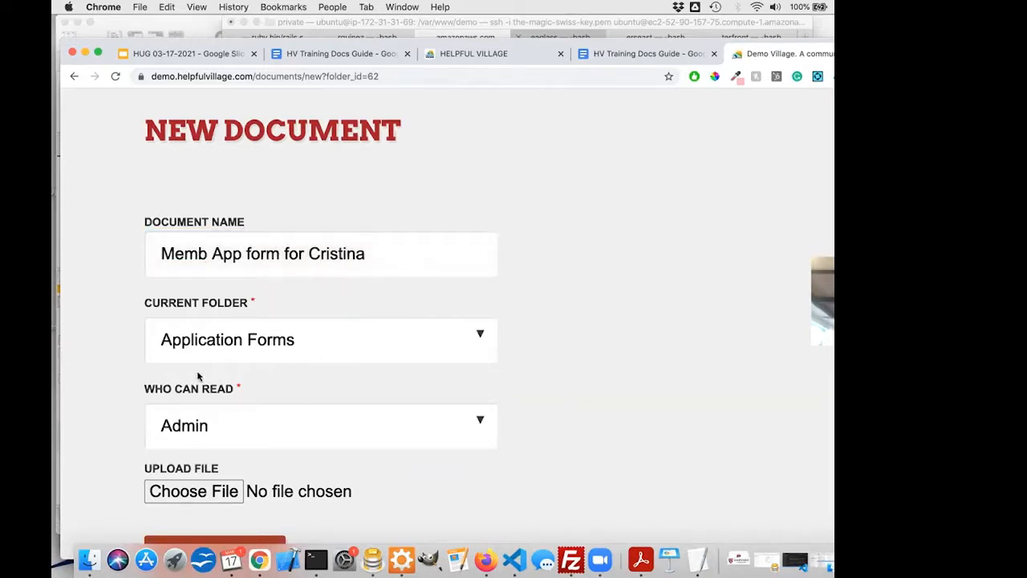
Review the reader access options for the document and keep Admin as who can read it
scroll(198, 374, down, 1)
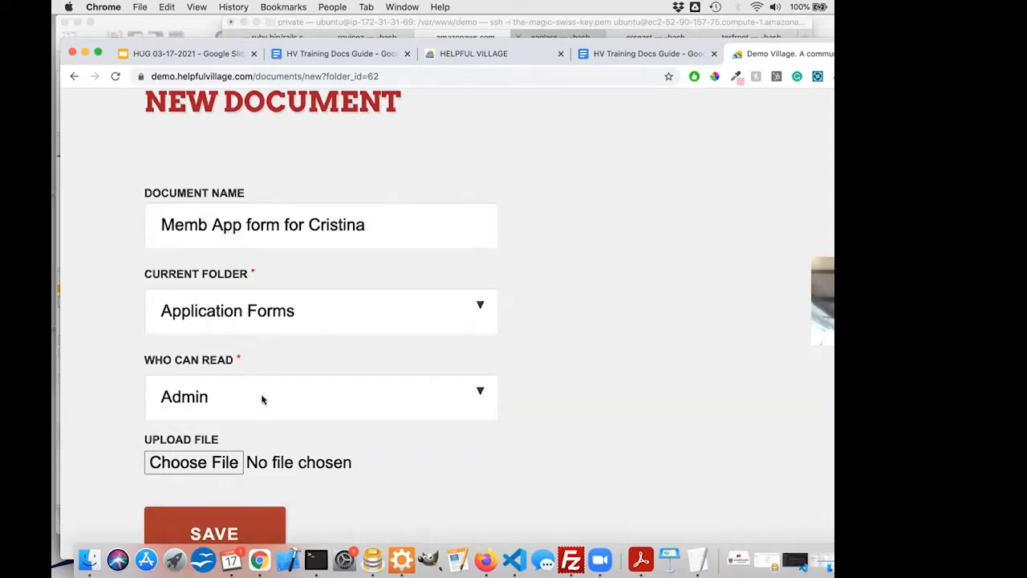
click(262, 399)
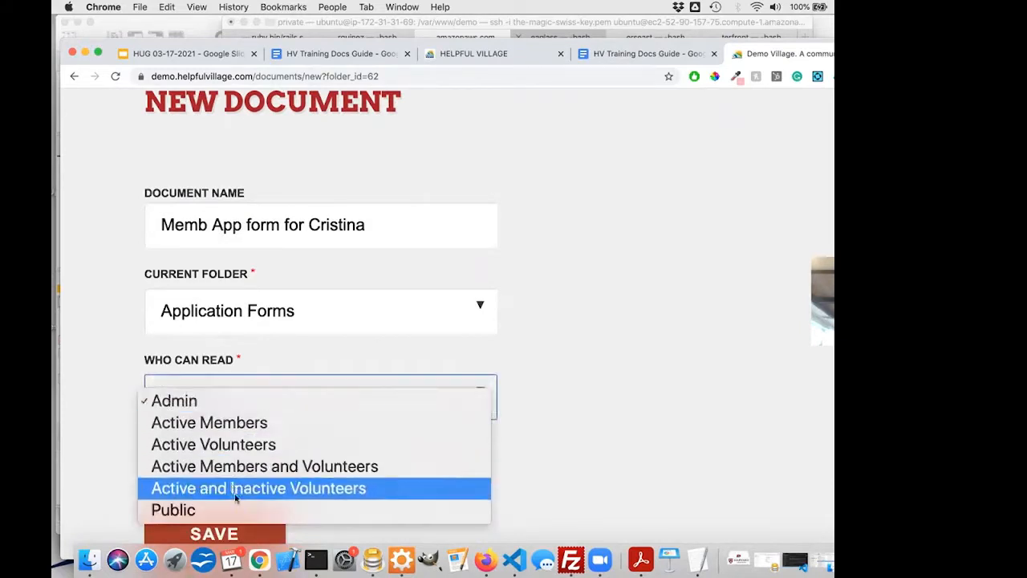
click(199, 410)
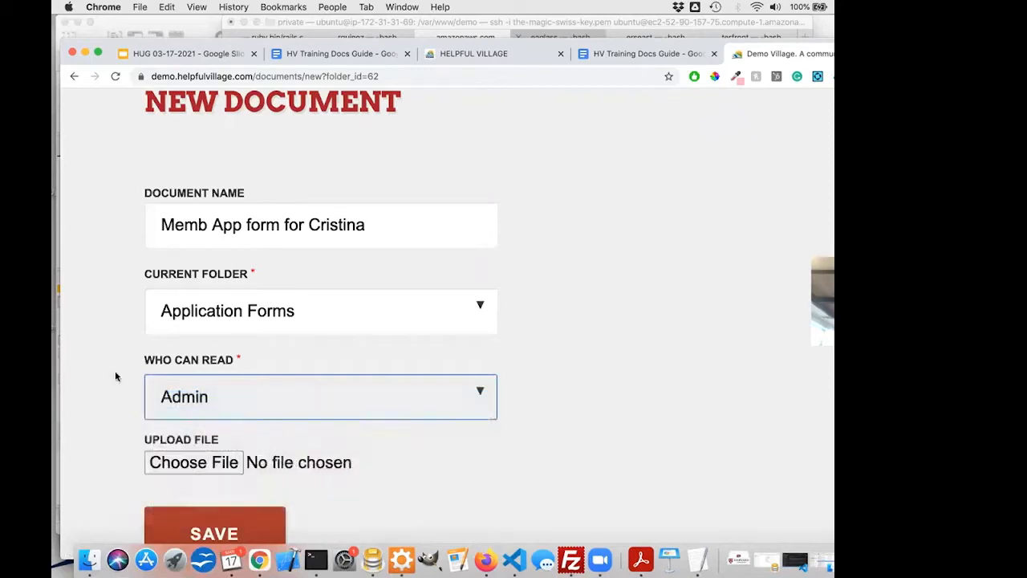
Browse the Desktop files for a document to upload
scroll(122, 368, down, 2)
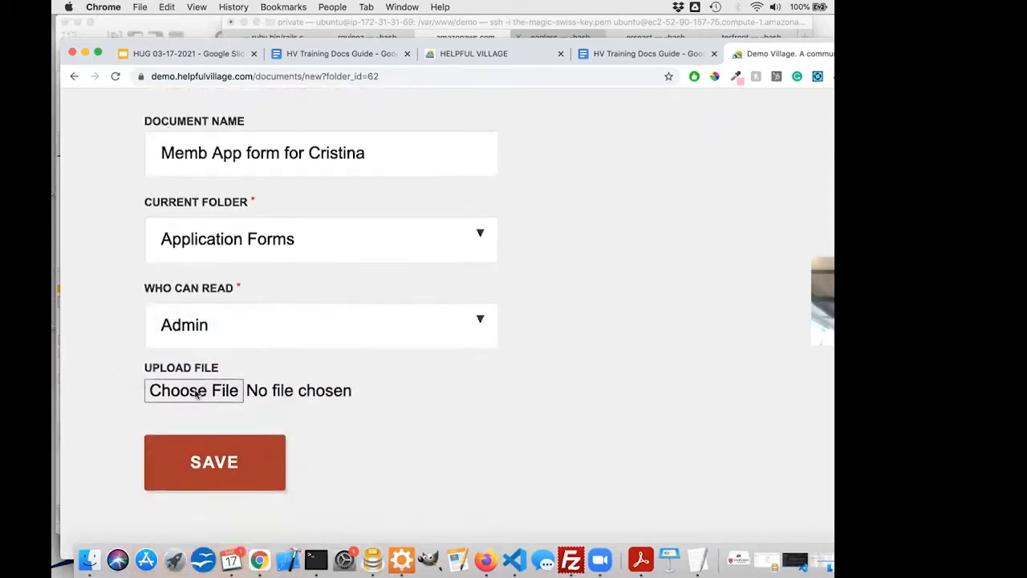
click(232, 391)
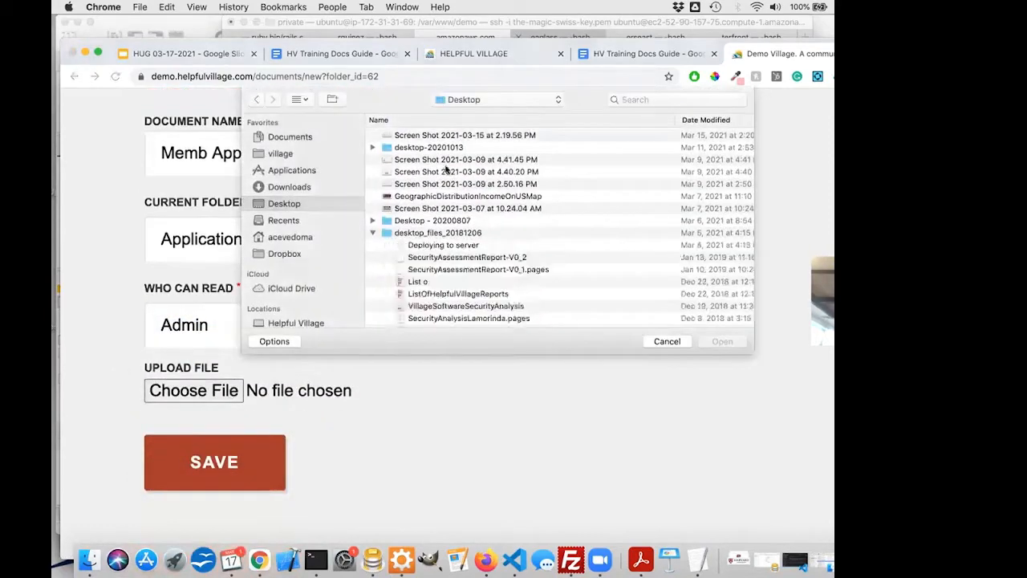
click(371, 233)
scroll(425, 232, down, 10)
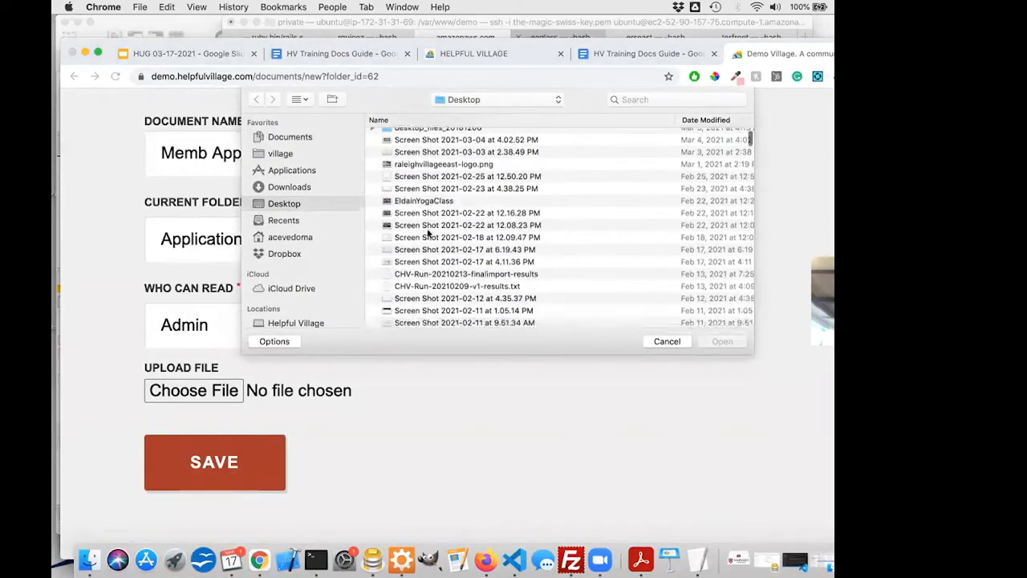
scroll(428, 232, down, 5)
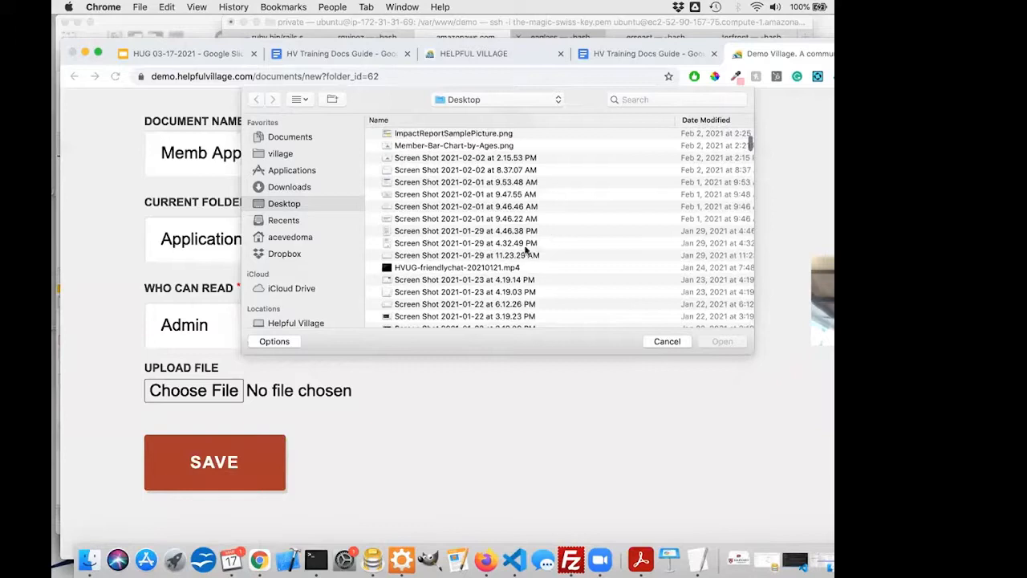
scroll(527, 251, down, 5)
scroll(527, 251, down, 1)
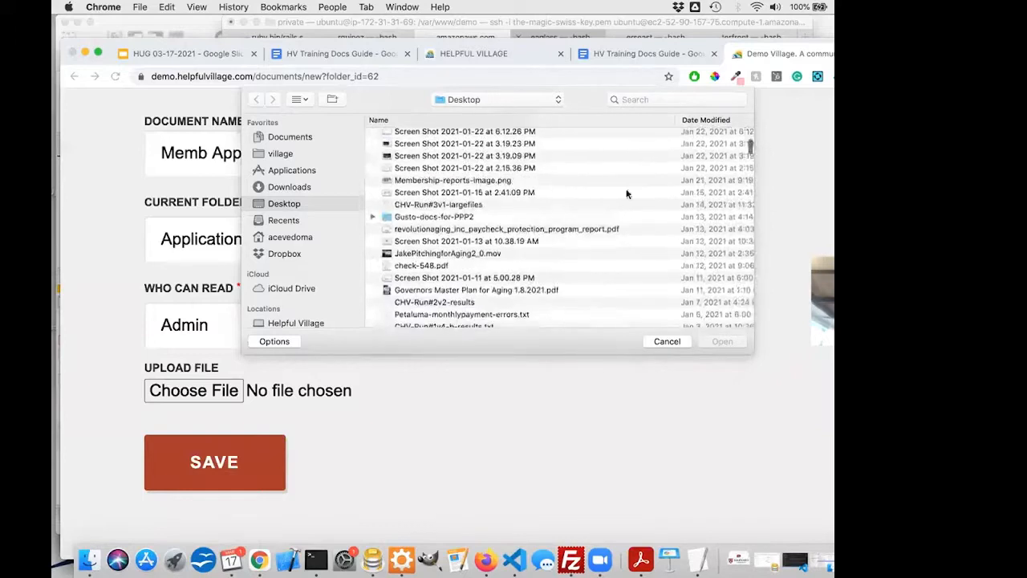
Search the computer for ".pdf" files, then cancel the file selection and go back from the new document form without saving
click(672, 99)
text(.pd)
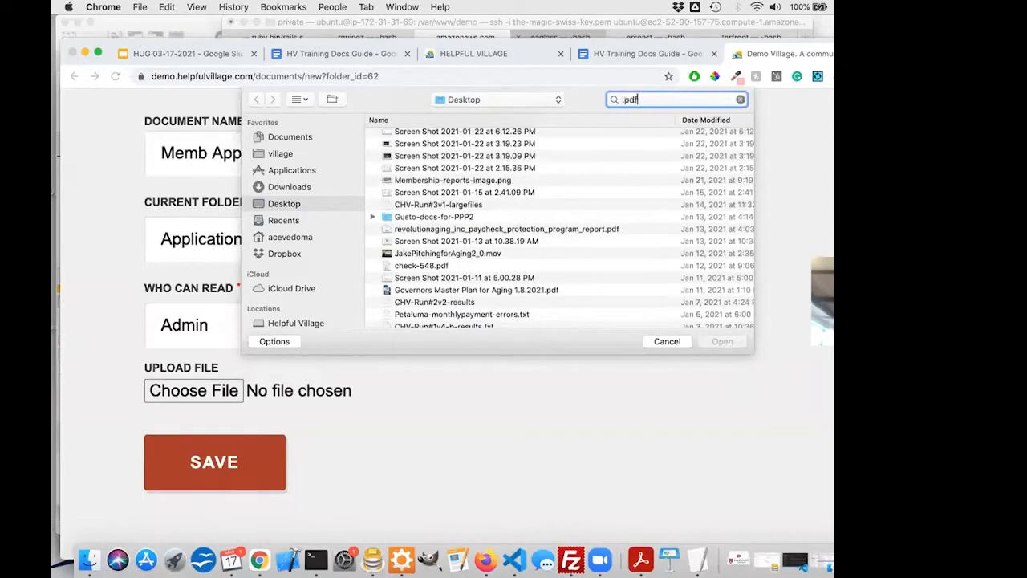
text(f)
key(Return)
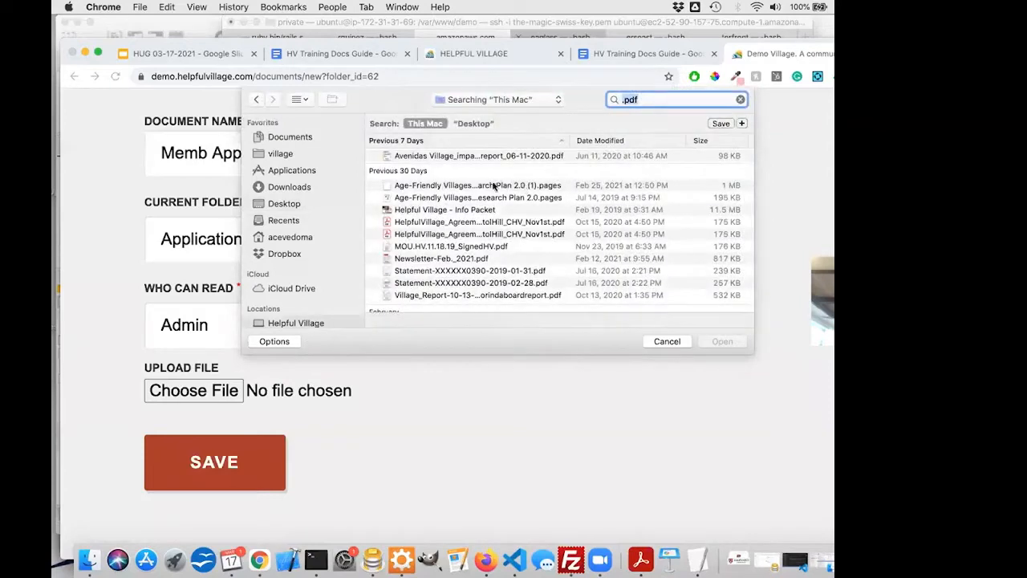
scroll(493, 187, down, 5)
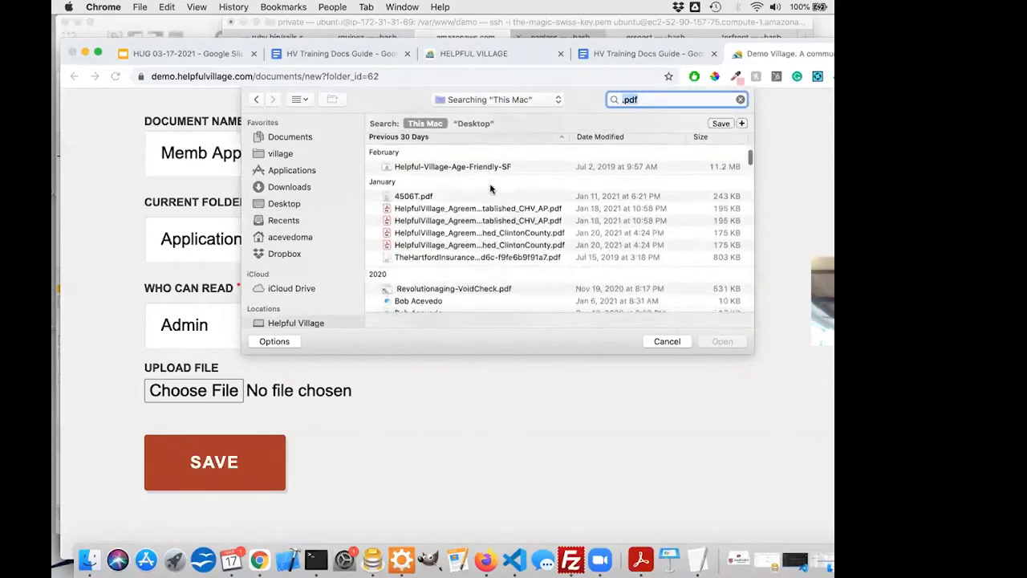
scroll(491, 207, down, 5)
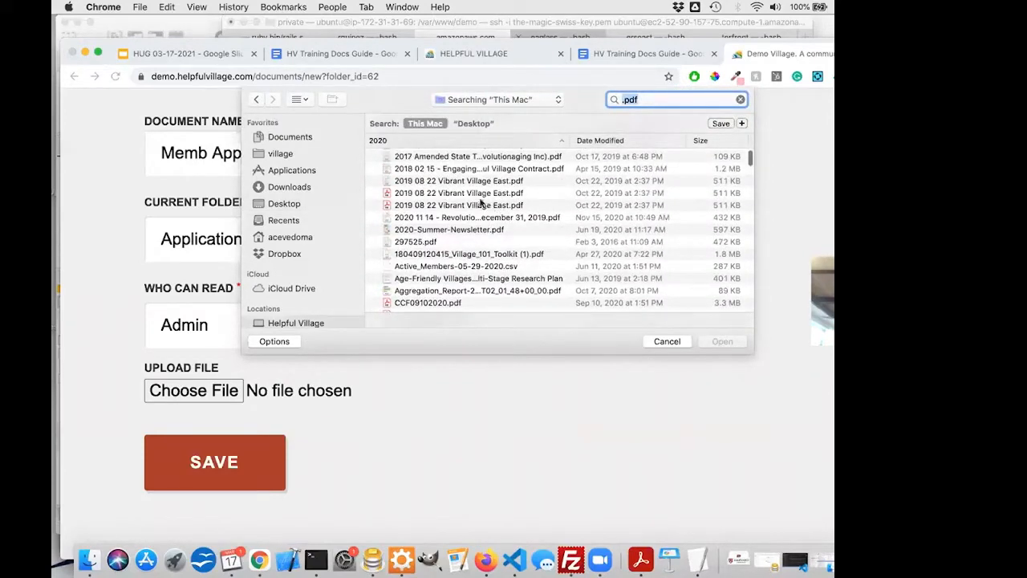
scroll(479, 204, down, 5)
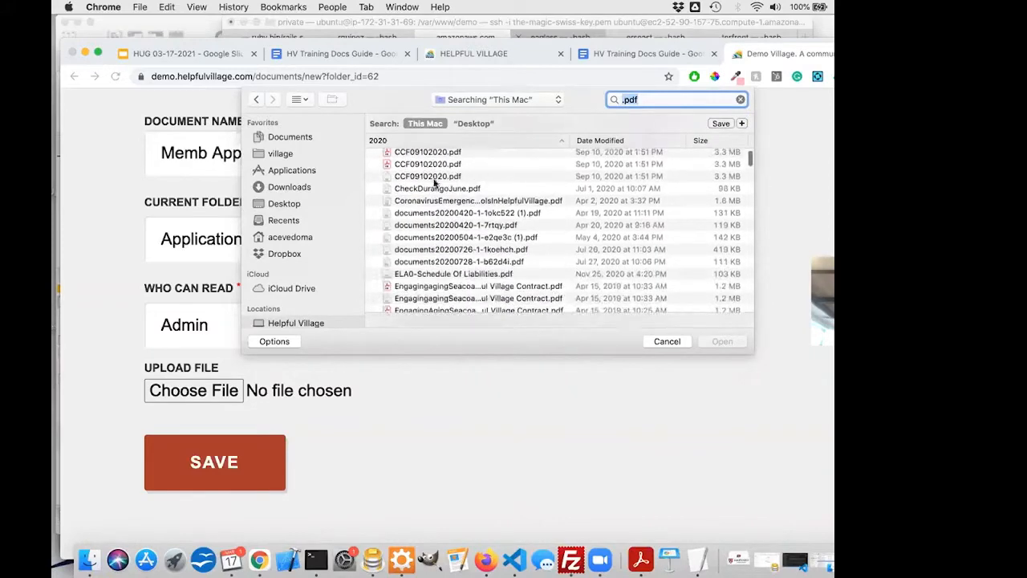
scroll(425, 255, down, 5)
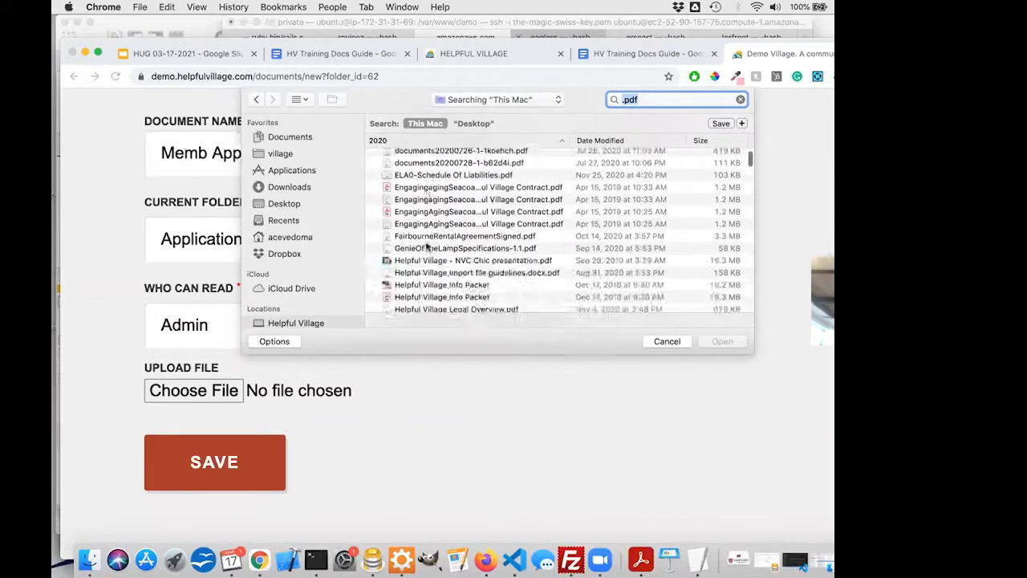
scroll(426, 246, down, 5)
click(674, 341)
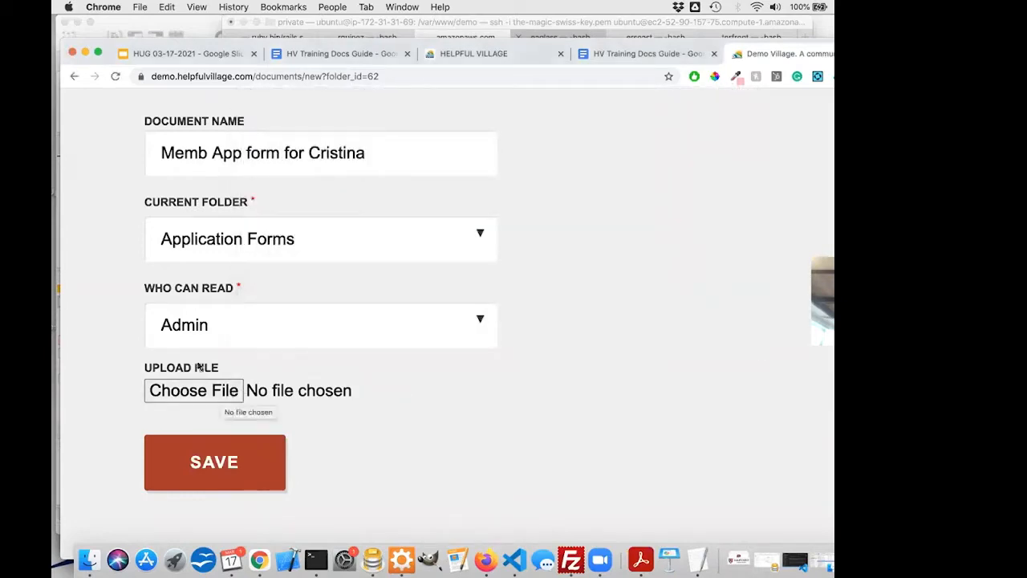
click(73, 77)
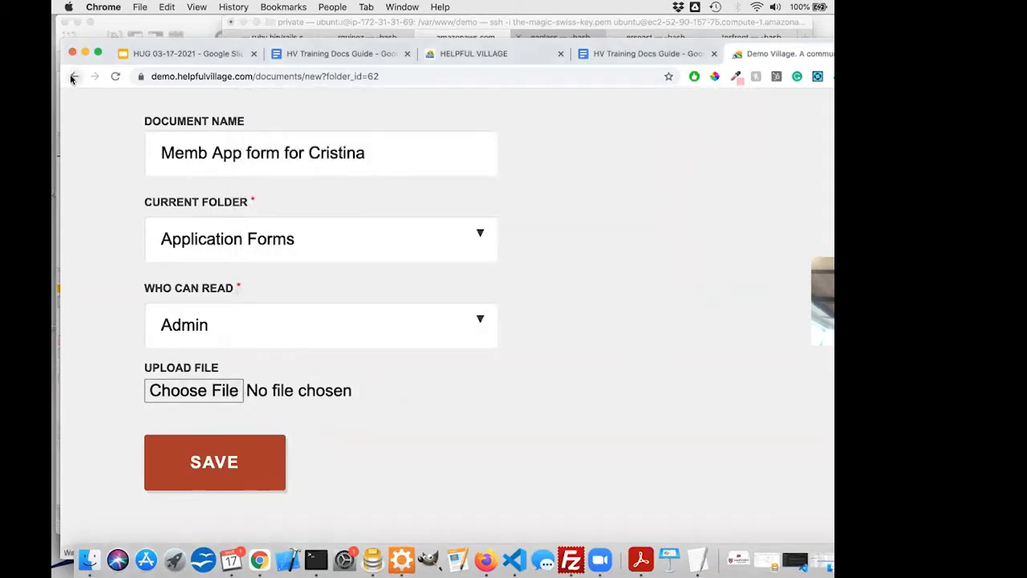